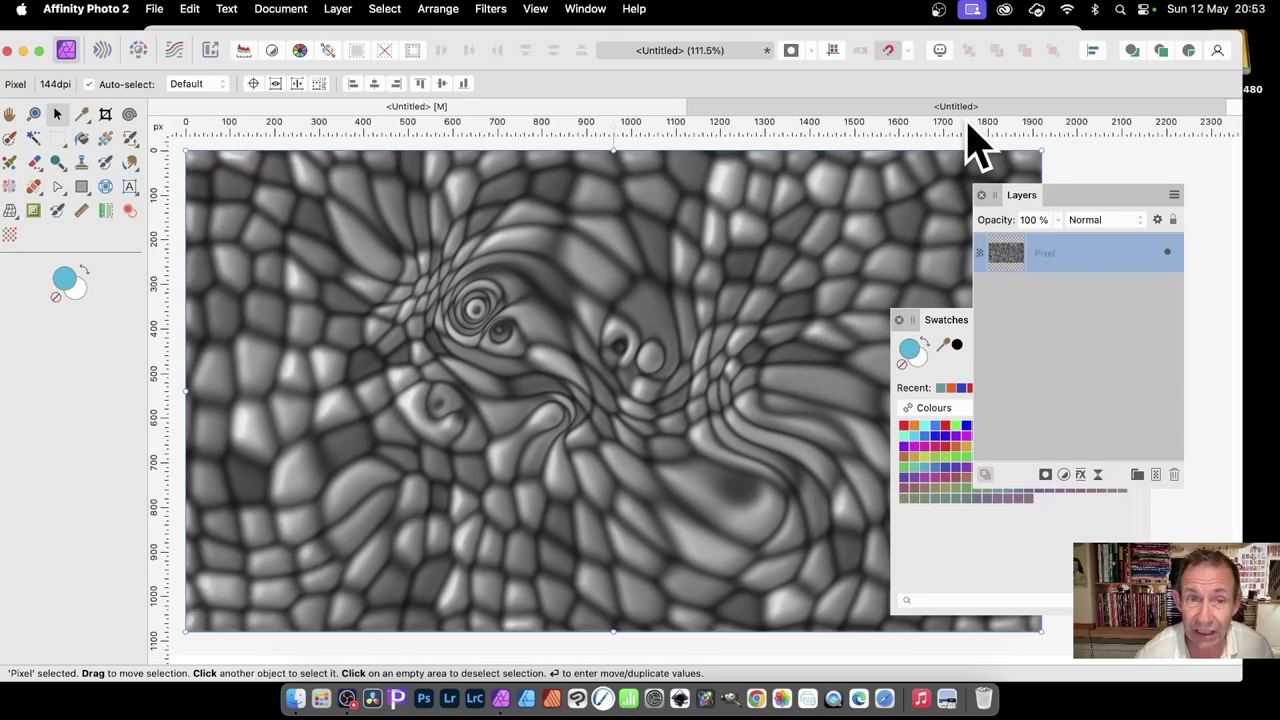
Add a new empty pixel layer above the cell texture and pick the Paint Mixer Brush
click(491, 10)
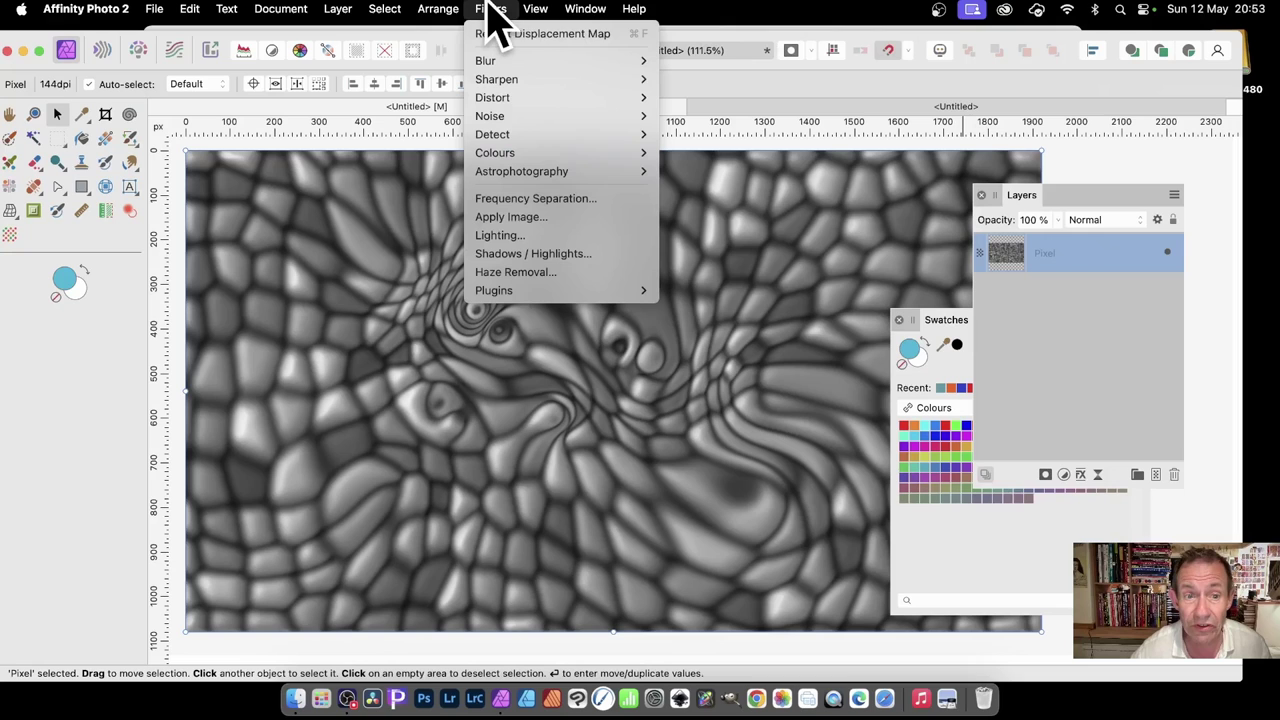
mouse_move(594, 100)
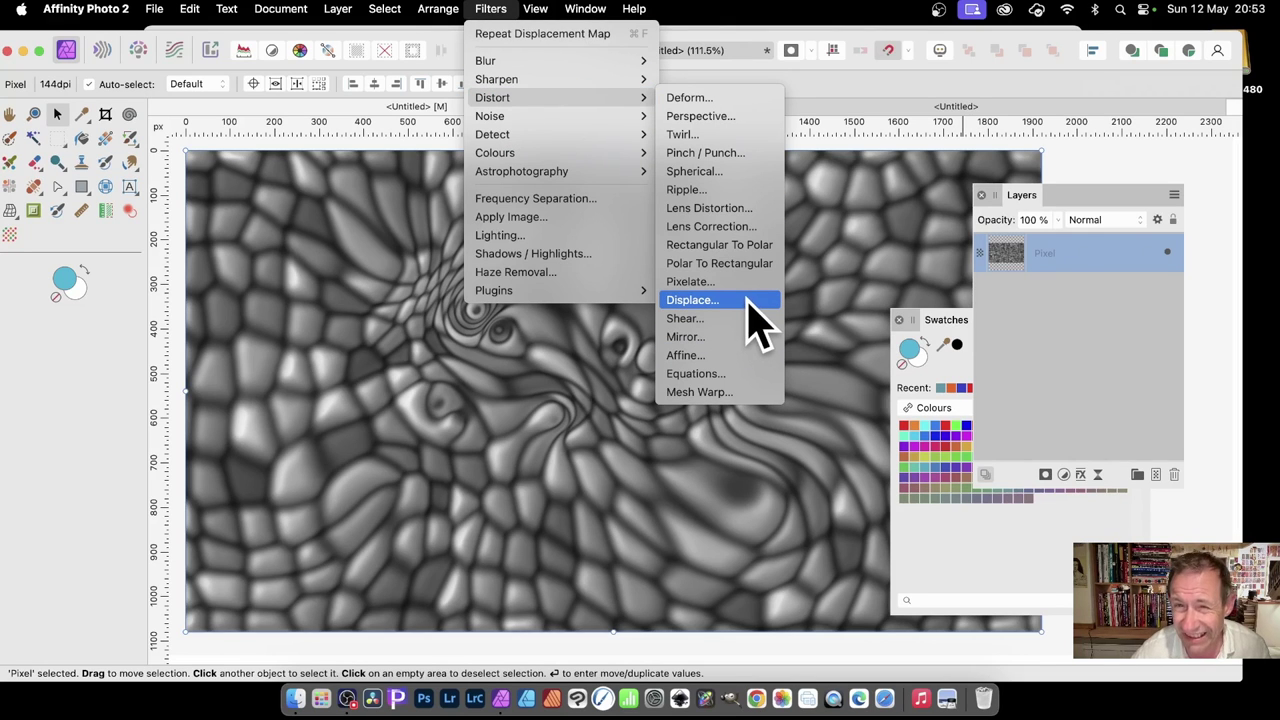
key(Escape)
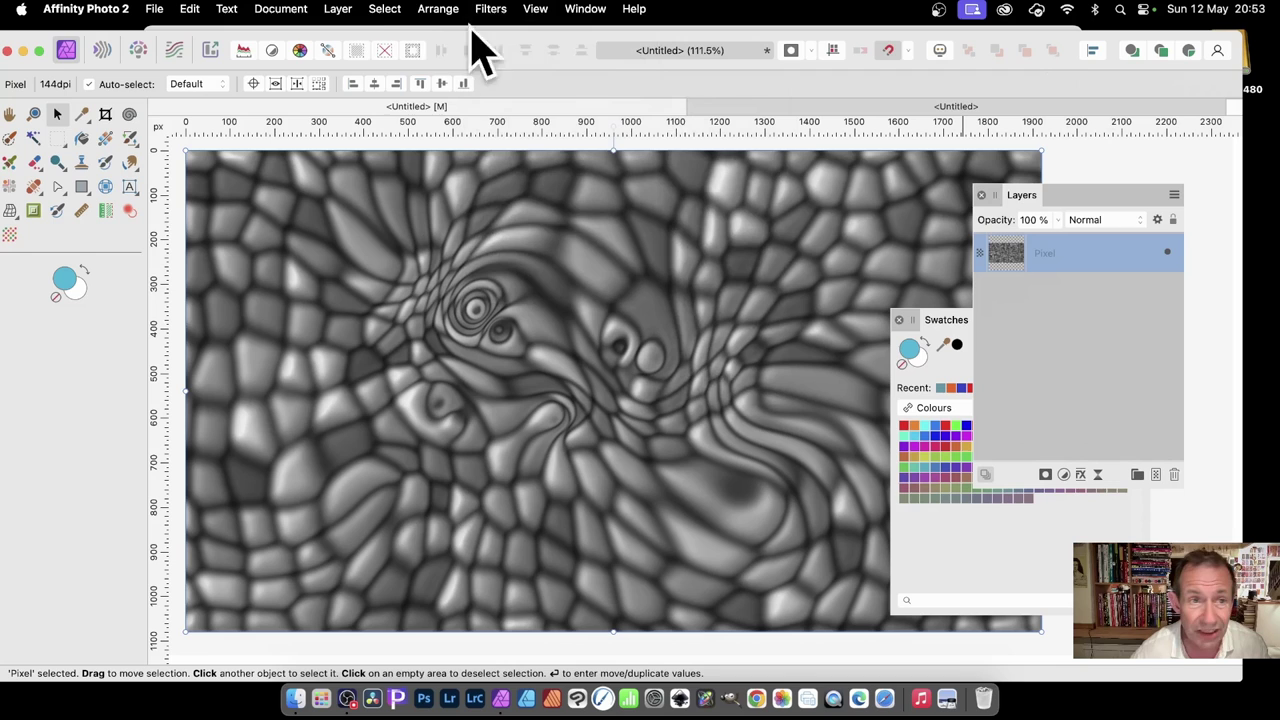
click(338, 8)
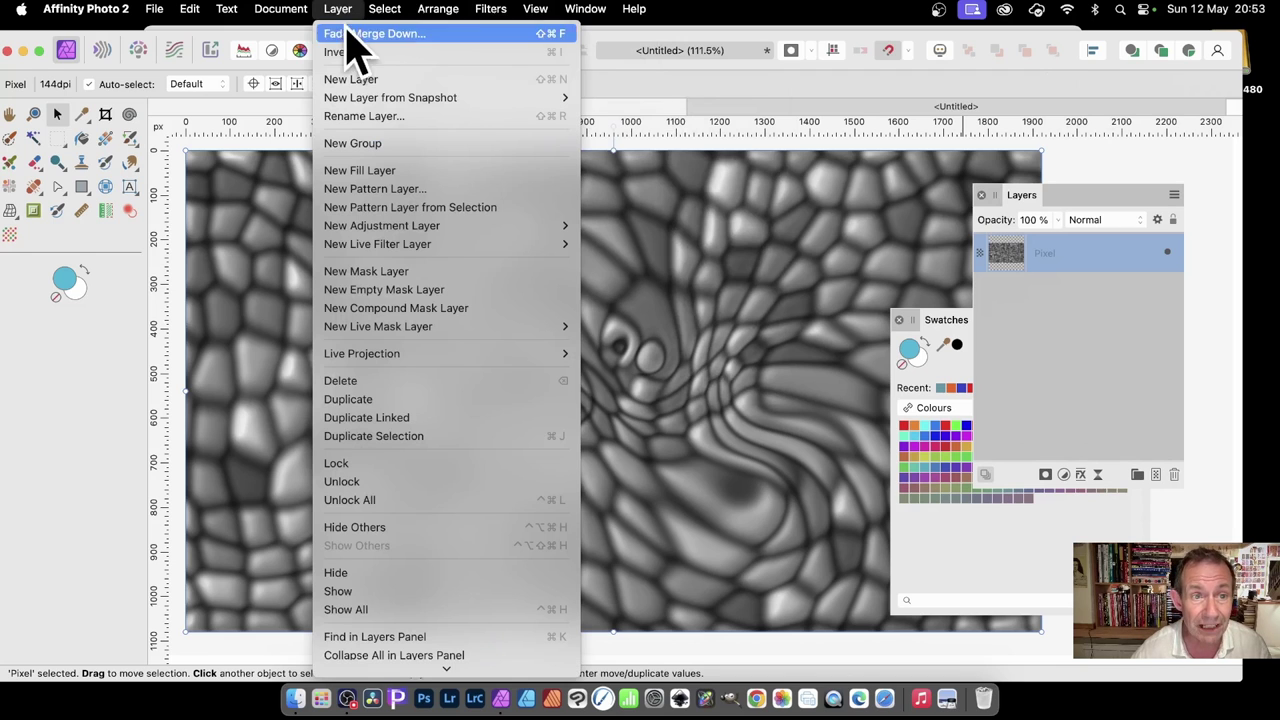
click(362, 80)
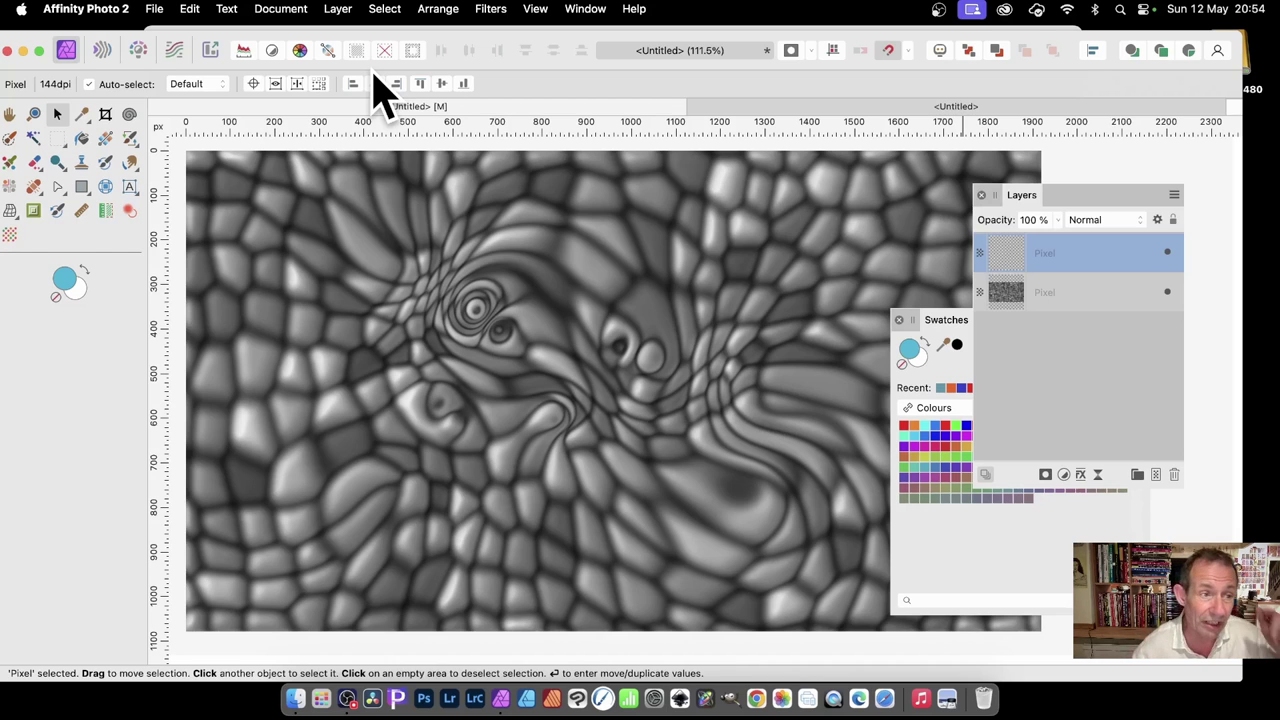
click(11, 163)
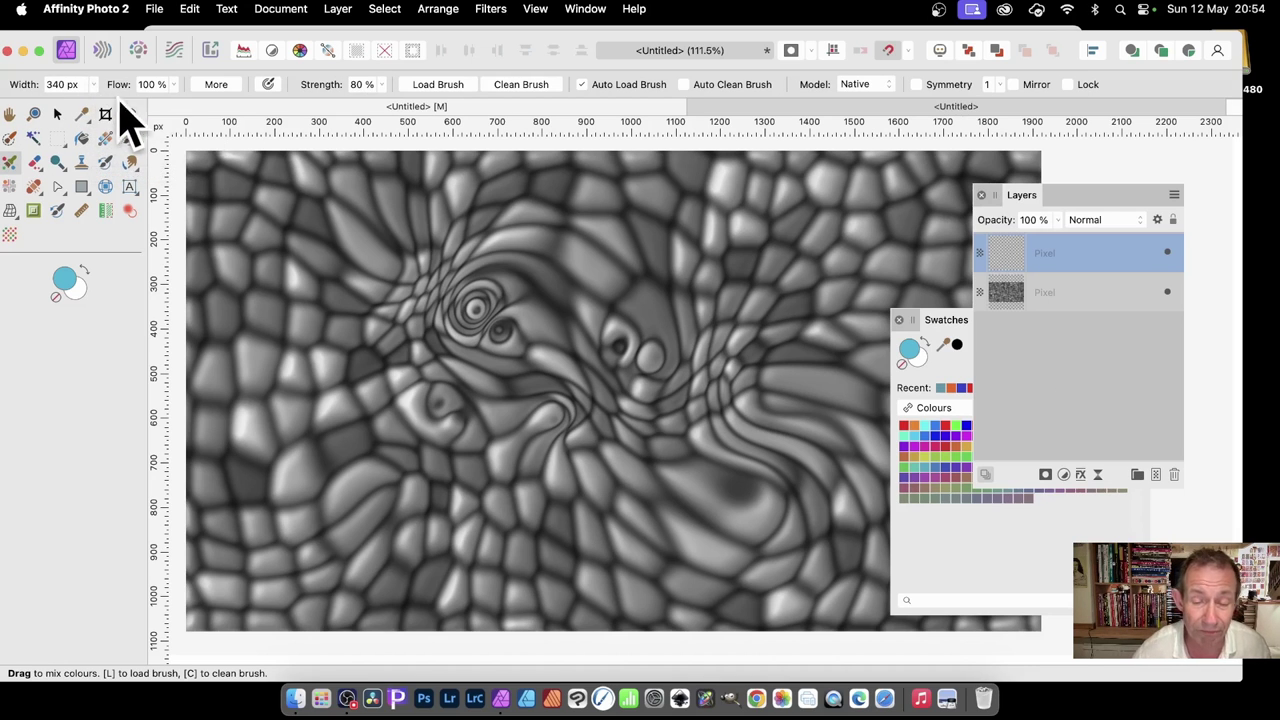
Paint blue strokes across the canvas, blending yellow-green and red into them
click(925, 445)
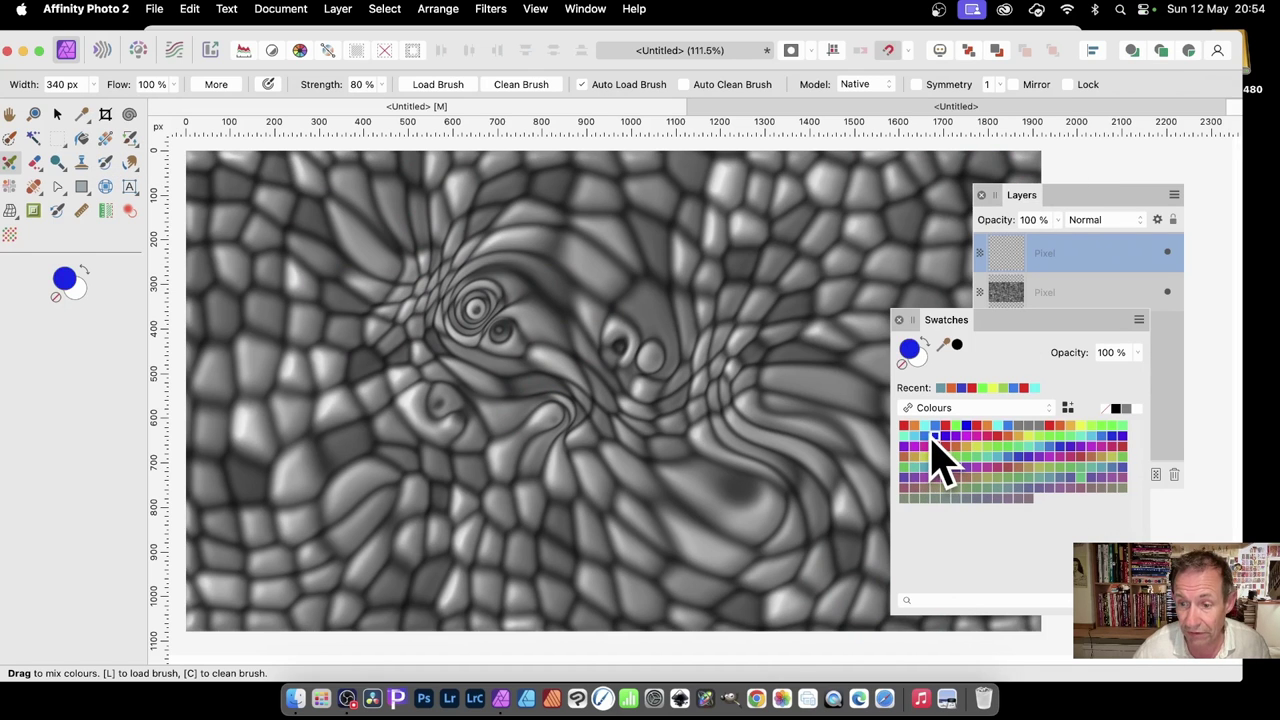
mouse_move(600, 205)
mouse_down()
mouse_move(499, 247)
mouse_move(439, 190)
mouse_move(243, 200)
mouse_up()
mouse_move(660, 335)
mouse_down()
mouse_move(467, 557)
mouse_move(929, 300)
mouse_move(120, 600)
mouse_move(786, 529)
mouse_move(800, 570)
mouse_up()
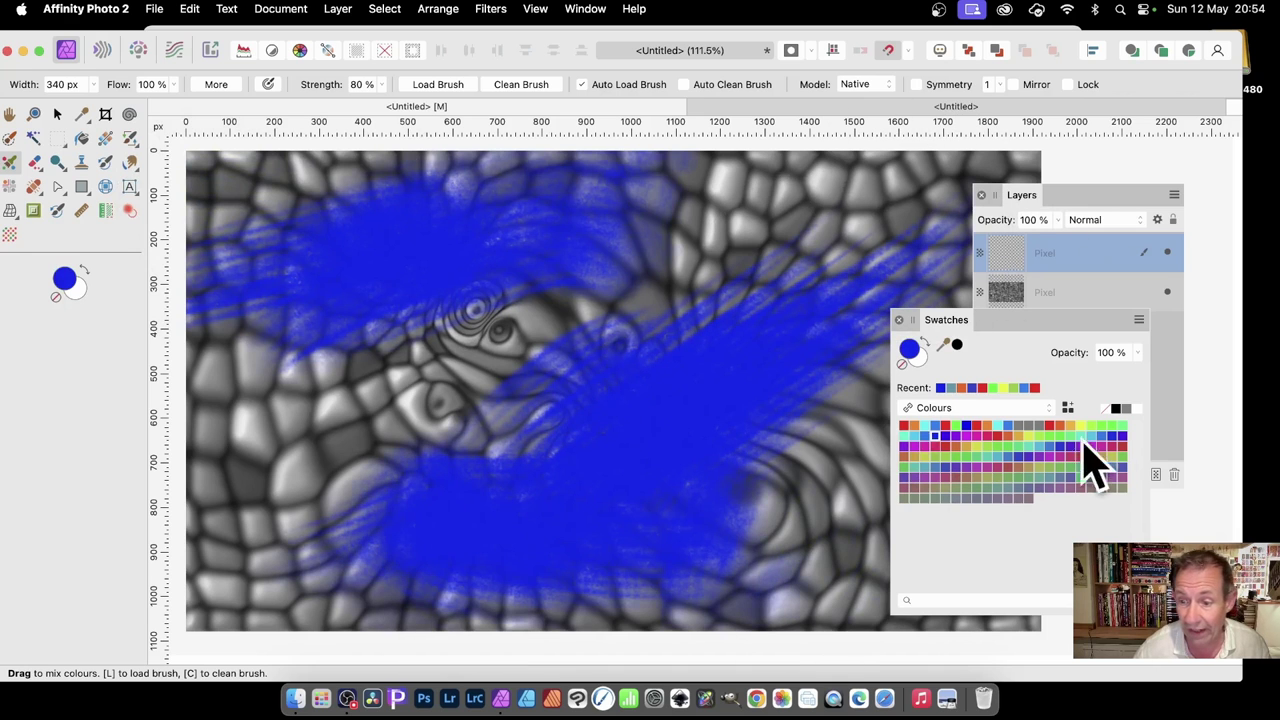
click(983, 452)
mouse_move(571, 329)
mouse_down()
mouse_move(395, 422)
mouse_move(429, 388)
mouse_move(615, 305)
mouse_move(768, 215)
mouse_move(680, 314)
mouse_move(820, 260)
mouse_up()
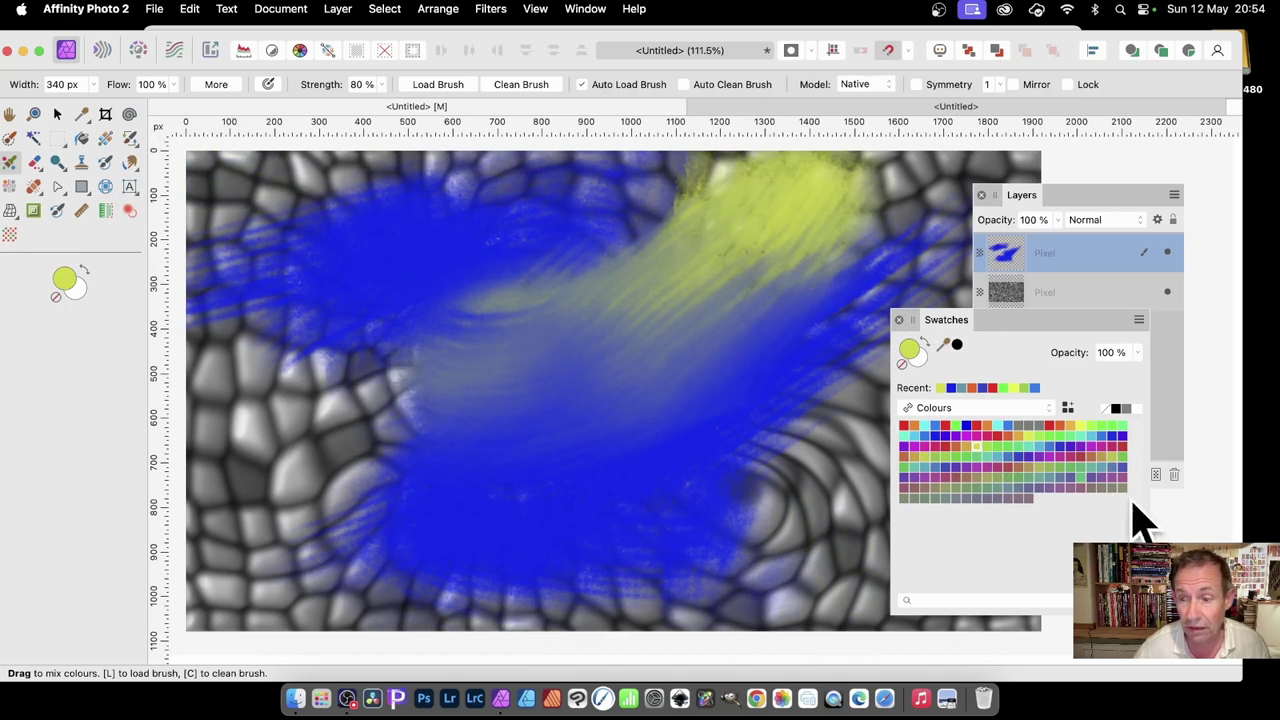
click(1053, 430)
mouse_move(808, 400)
mouse_down()
mouse_move(843, 382)
mouse_move(921, 67)
mouse_move(902, 291)
mouse_move(935, 218)
mouse_move(734, 222)
mouse_move(712, 195)
mouse_move(730, 188)
mouse_move(440, 175)
mouse_move(470, 258)
mouse_move(551, 258)
mouse_move(605, 210)
mouse_up()
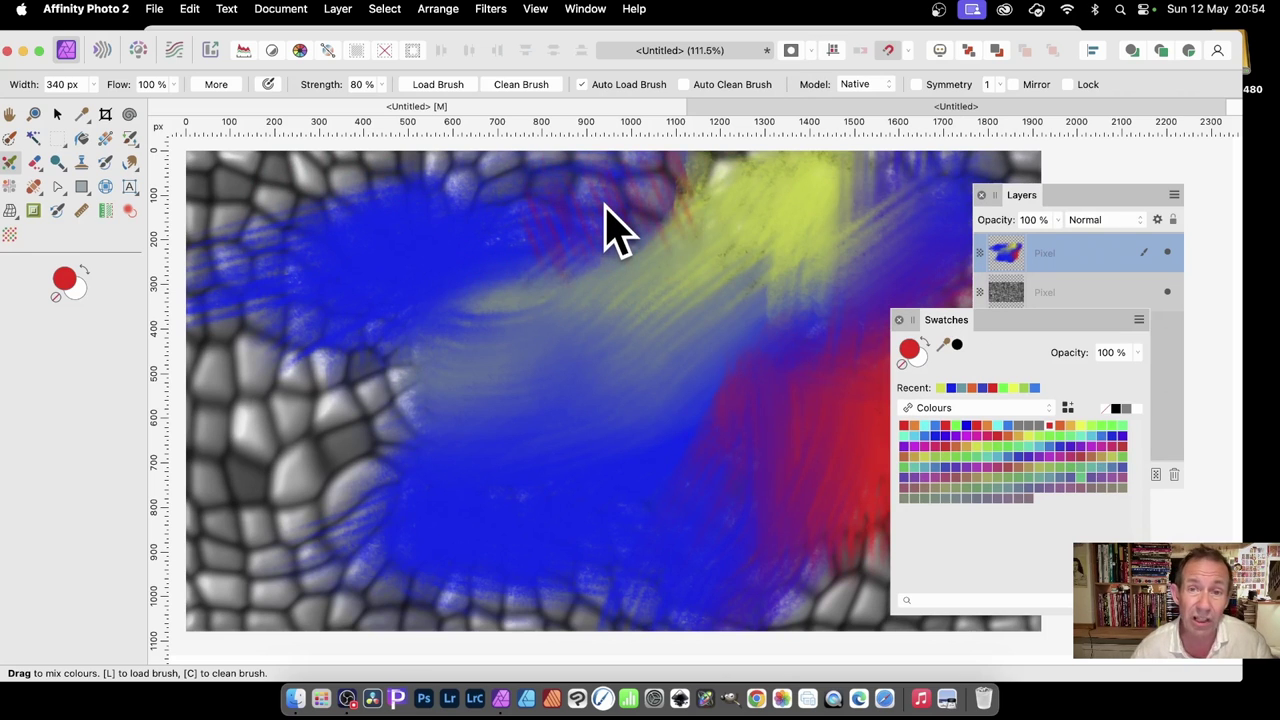
drag(612, 228, 629, 234)
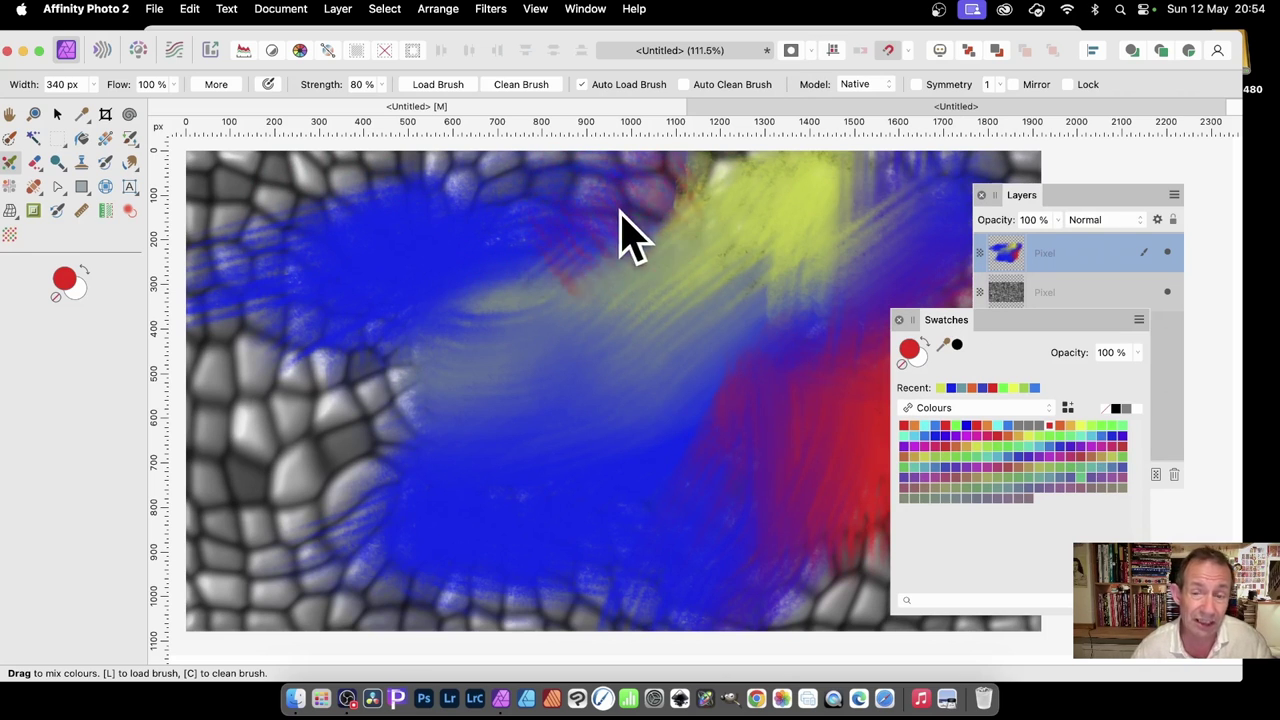
Cover the remaining areas with cyan, green, yellow and red mixer-brush strokes
click(1092, 437)
mouse_move(330, 268)
mouse_down()
mouse_move(259, 176)
mouse_move(114, 230)
mouse_move(372, 207)
mouse_move(460, 172)
mouse_move(319, 420)
mouse_move(274, 460)
mouse_move(372, 373)
mouse_move(349, 480)
mouse_up()
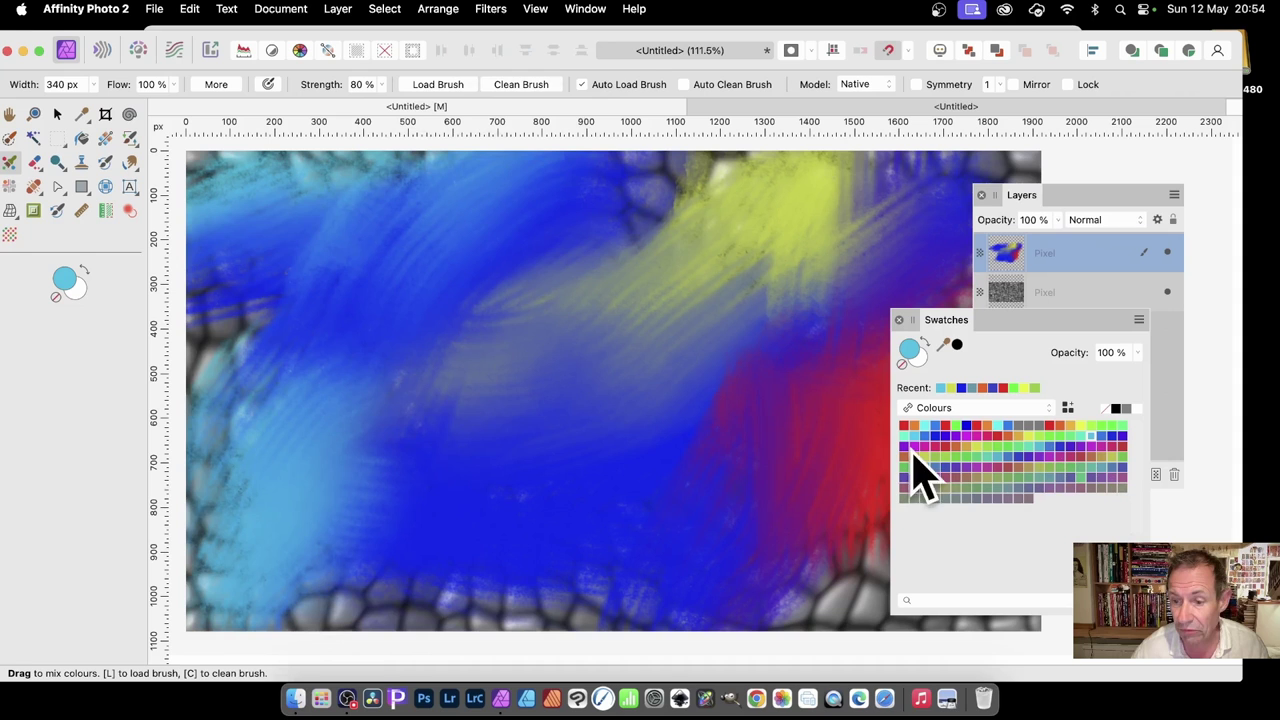
click(956, 457)
mouse_move(517, 471)
mouse_down()
mouse_move(400, 509)
mouse_move(591, 534)
mouse_move(745, 503)
mouse_move(843, 600)
mouse_up()
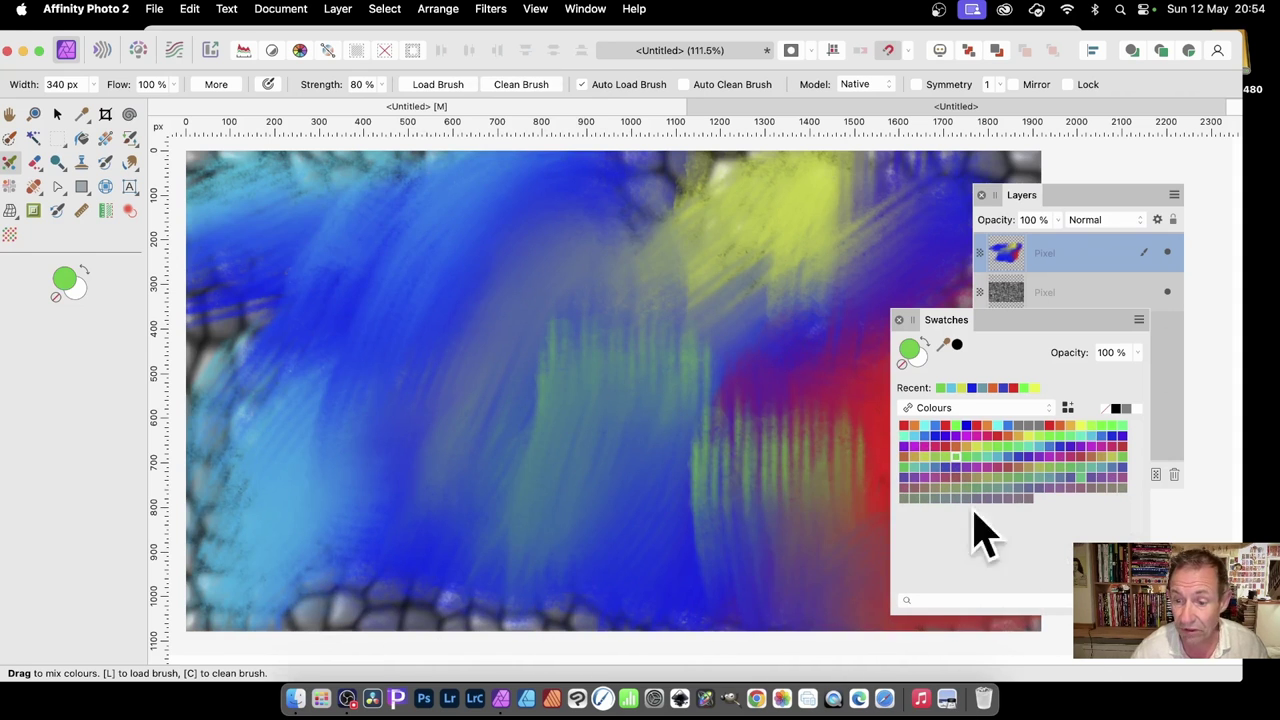
mouse_move(330, 537)
mouse_down()
mouse_move(417, 562)
mouse_move(571, 563)
mouse_up()
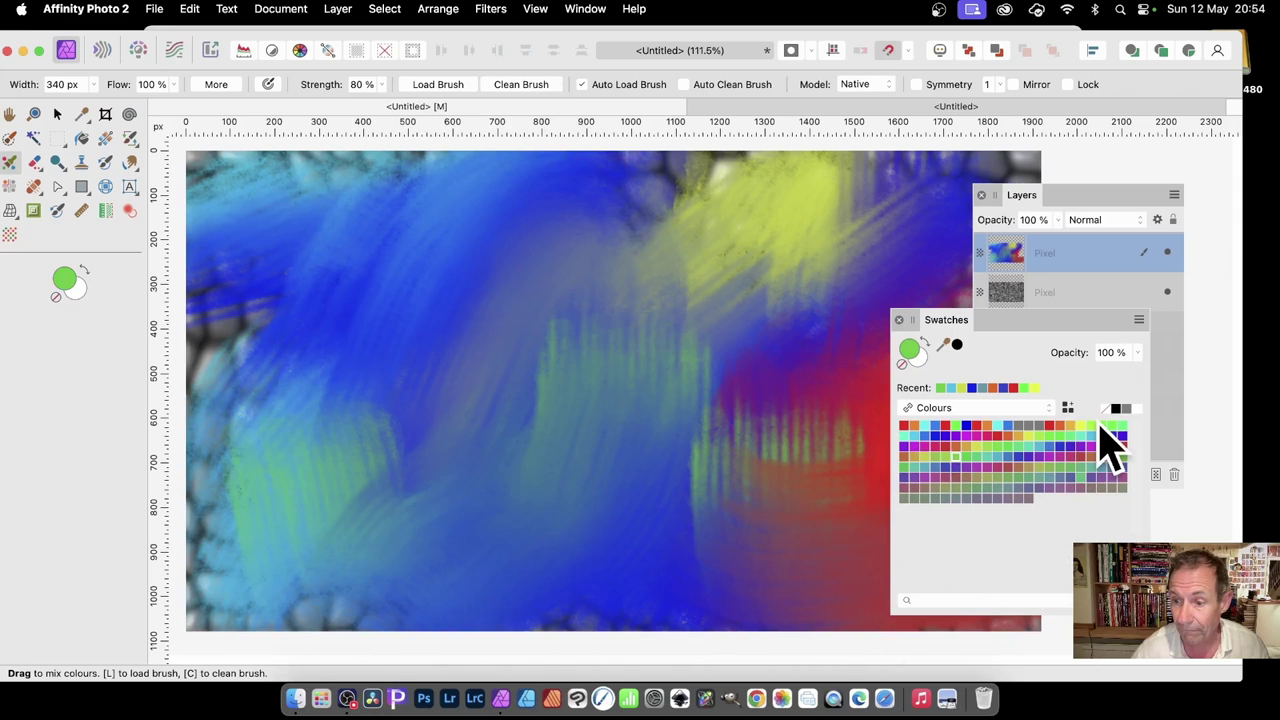
click(1081, 425)
mouse_move(271, 349)
mouse_down()
mouse_move(263, 429)
mouse_move(543, 334)
mouse_move(390, 358)
mouse_move(409, 371)
mouse_move(243, 229)
mouse_move(720, 543)
mouse_move(551, 612)
mouse_up()
click(997, 436)
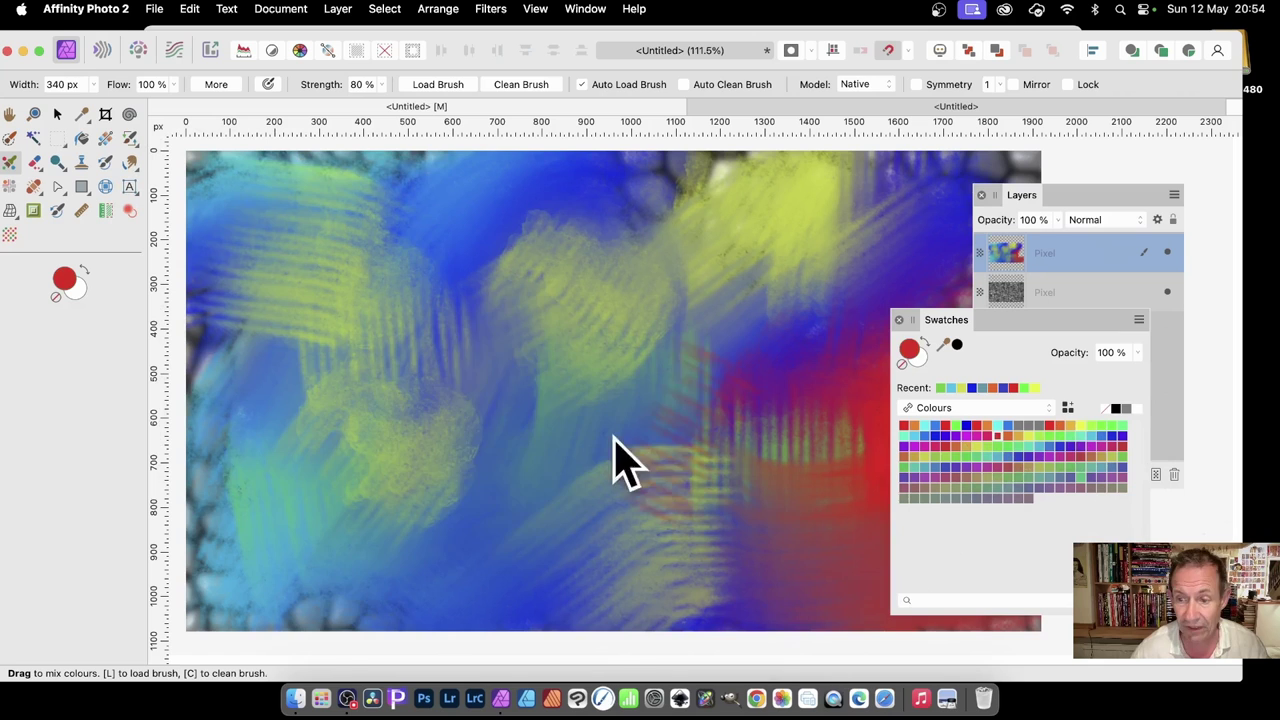
mouse_move(490, 425)
mouse_down()
mouse_move(331, 507)
mouse_move(389, 369)
mouse_up()
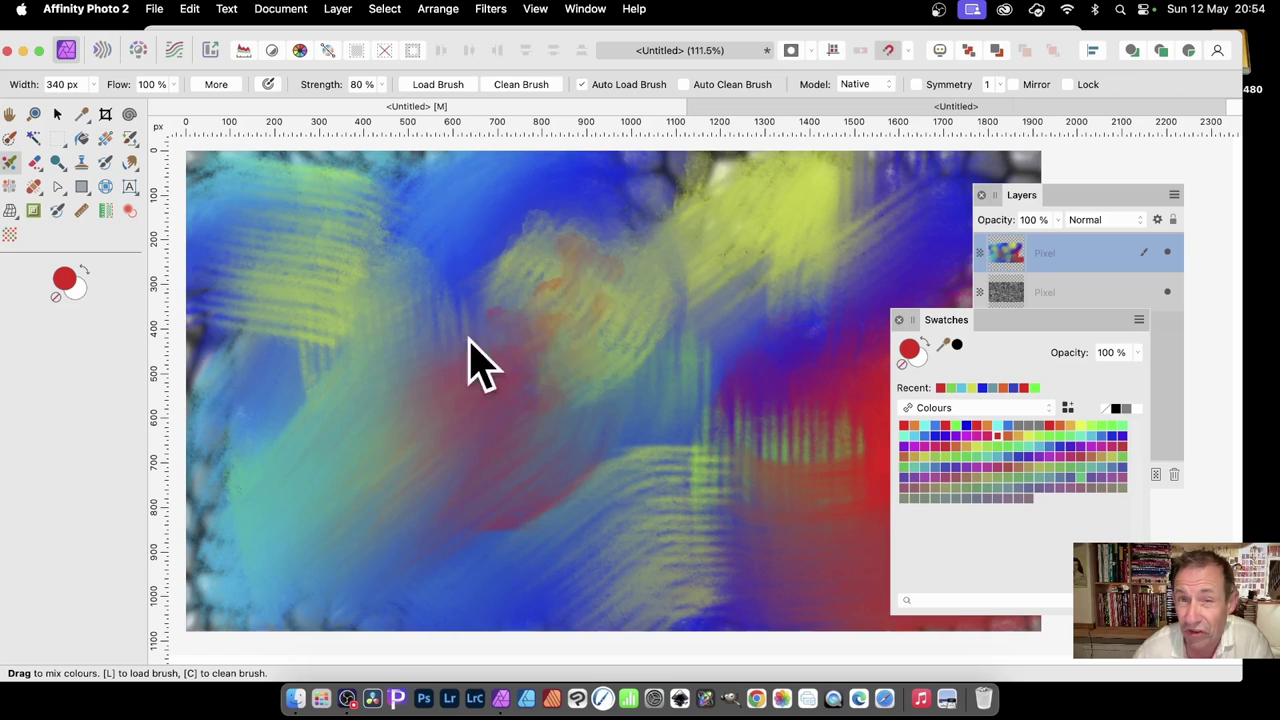
mouse_move(477, 363)
mouse_down()
mouse_move(562, 403)
mouse_move(617, 326)
mouse_move(837, 243)
mouse_up()
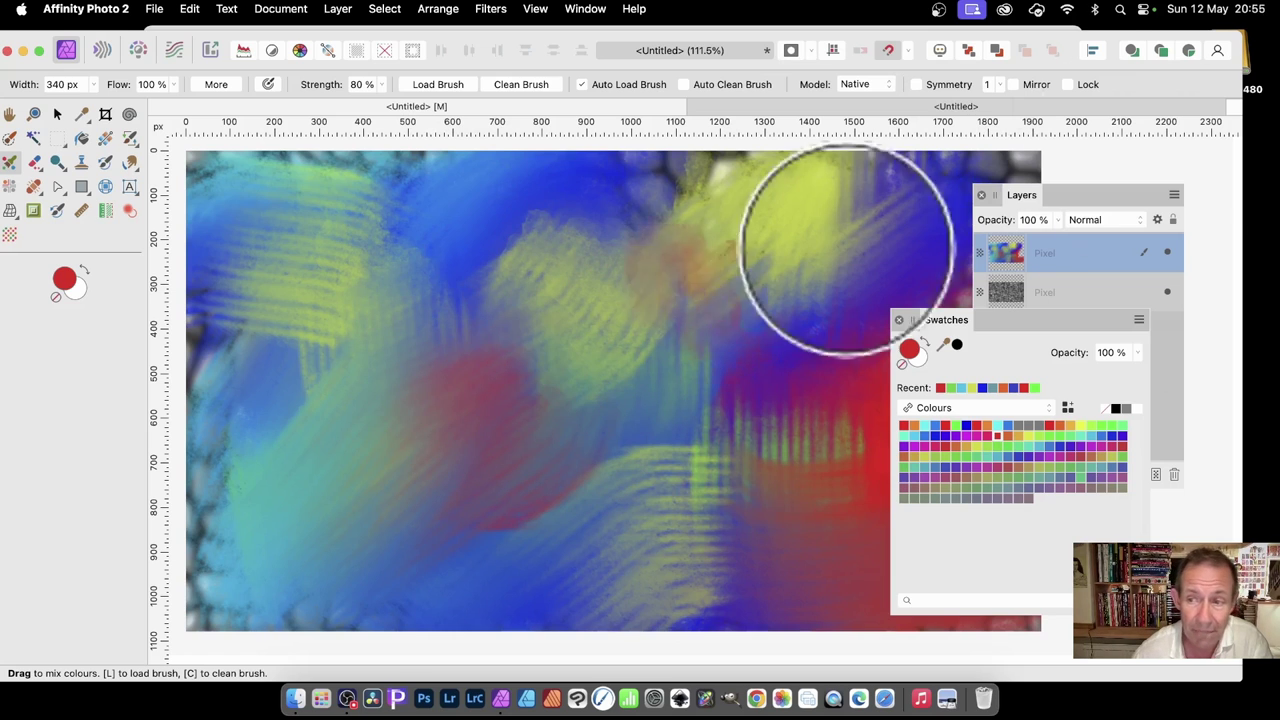
Rasterise the painted mixer-brush layer with Layer > Rasterise
click(1006, 250)
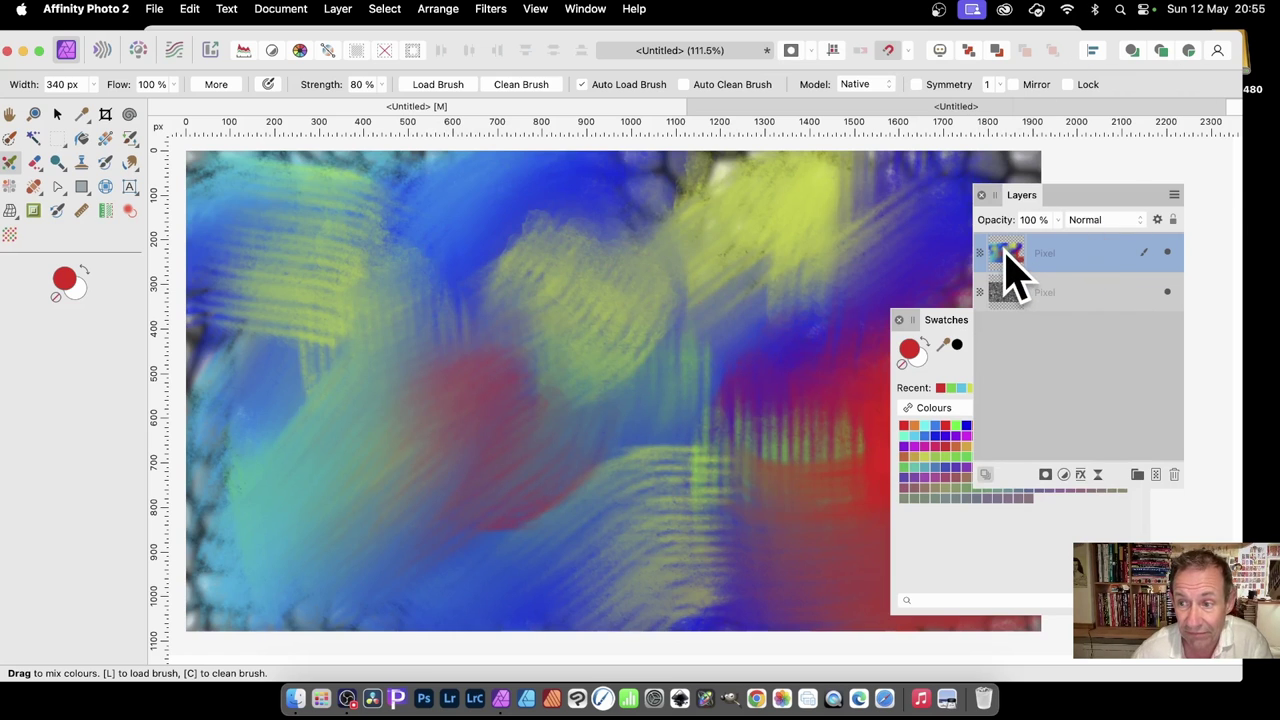
click(337, 10)
scroll(363, 555, down, 4)
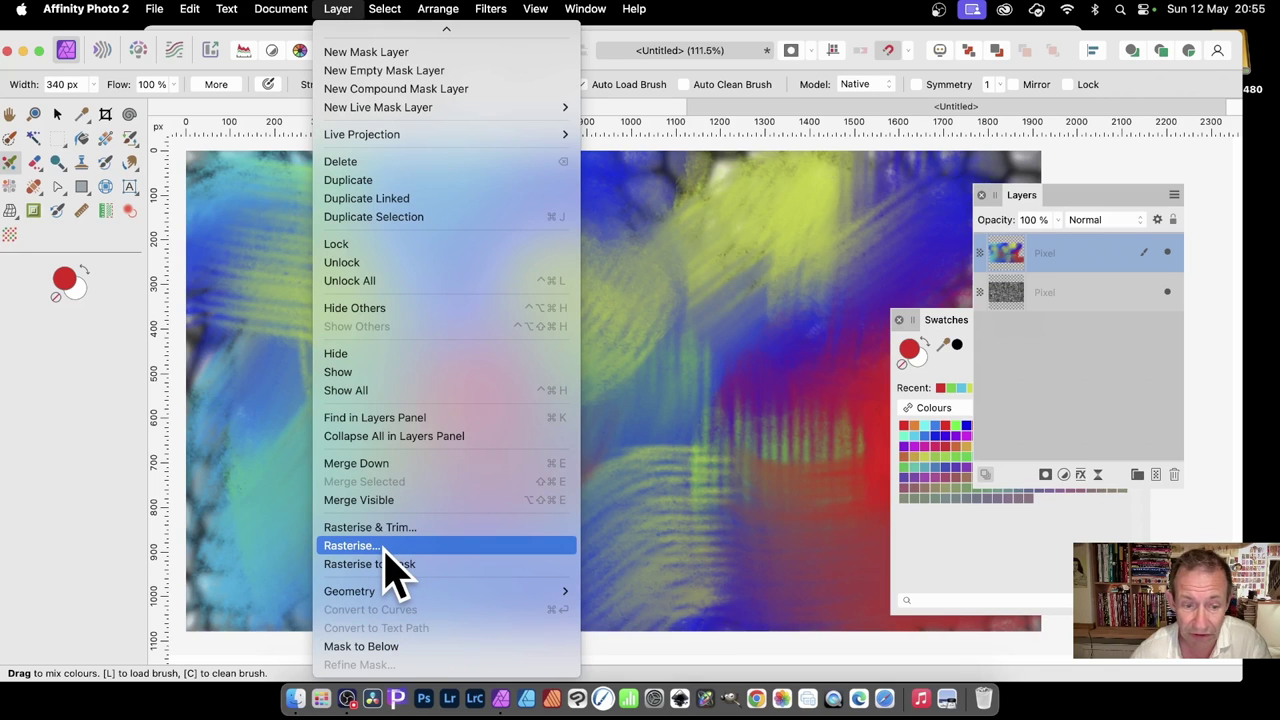
click(385, 547)
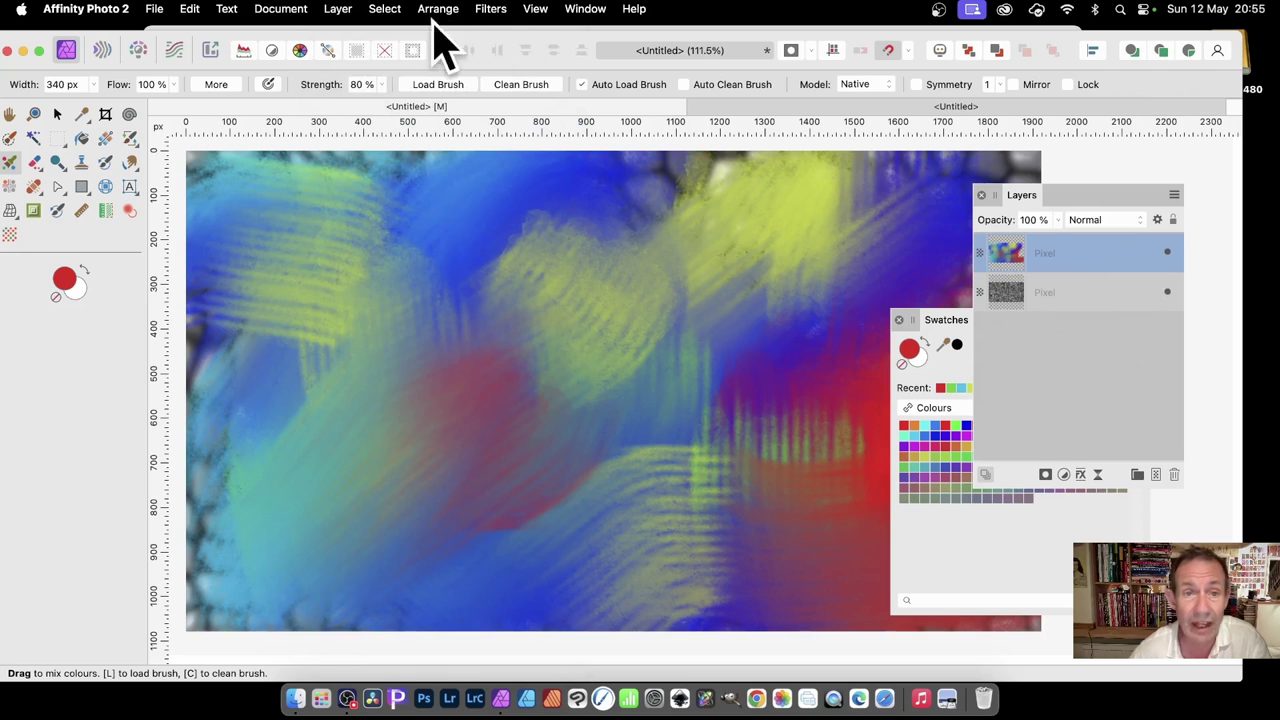
Open the Filters > Distort > Displace dialog and move it aside
click(490, 9)
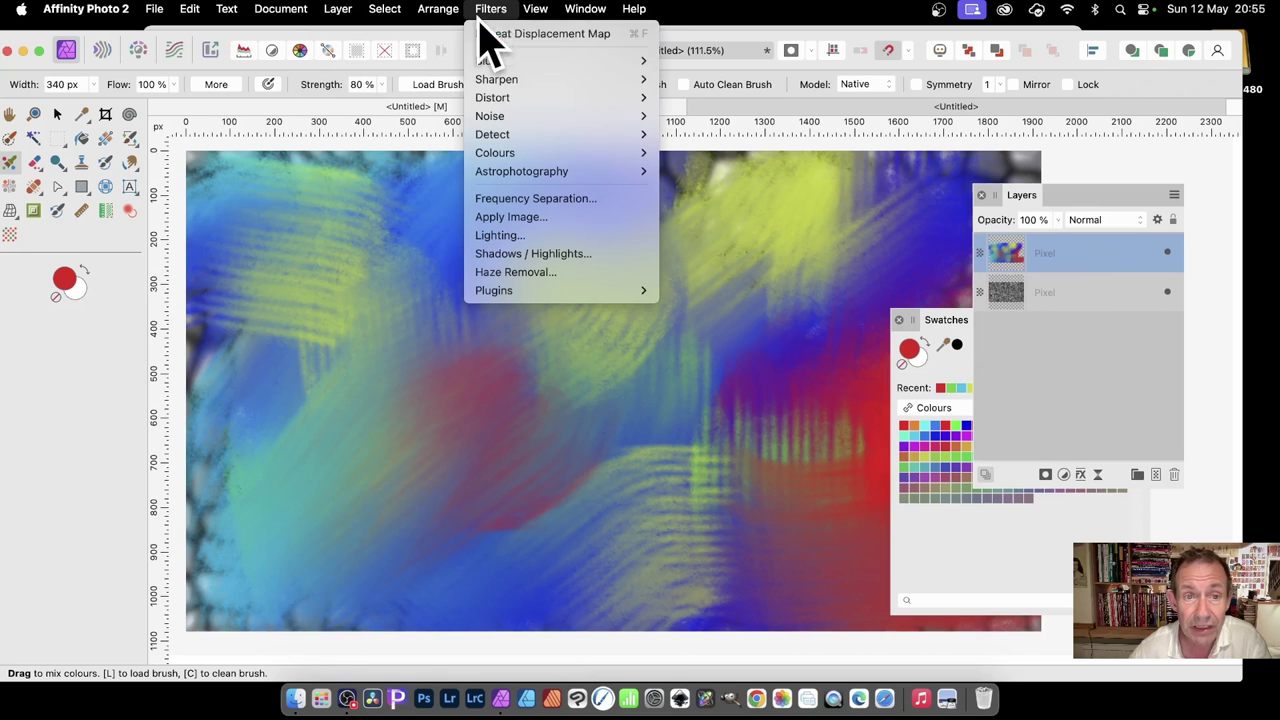
mouse_move(490, 100)
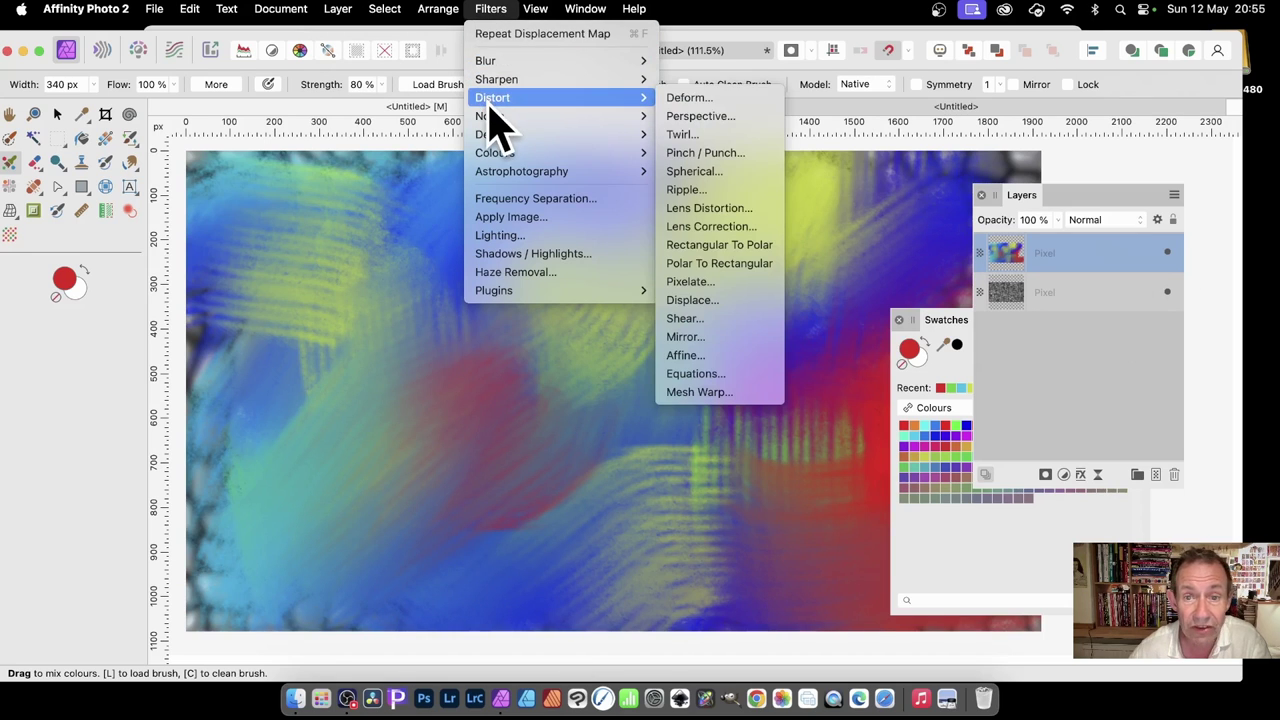
click(689, 306)
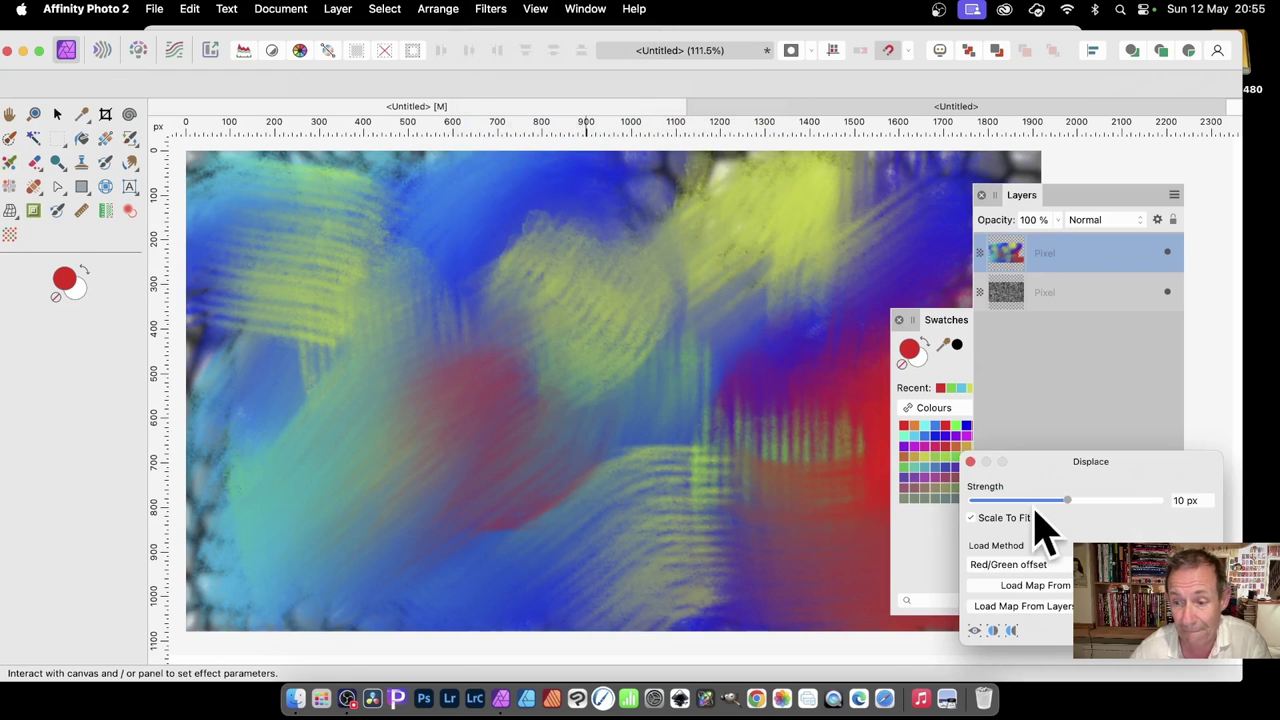
drag(1063, 469, 583, 330)
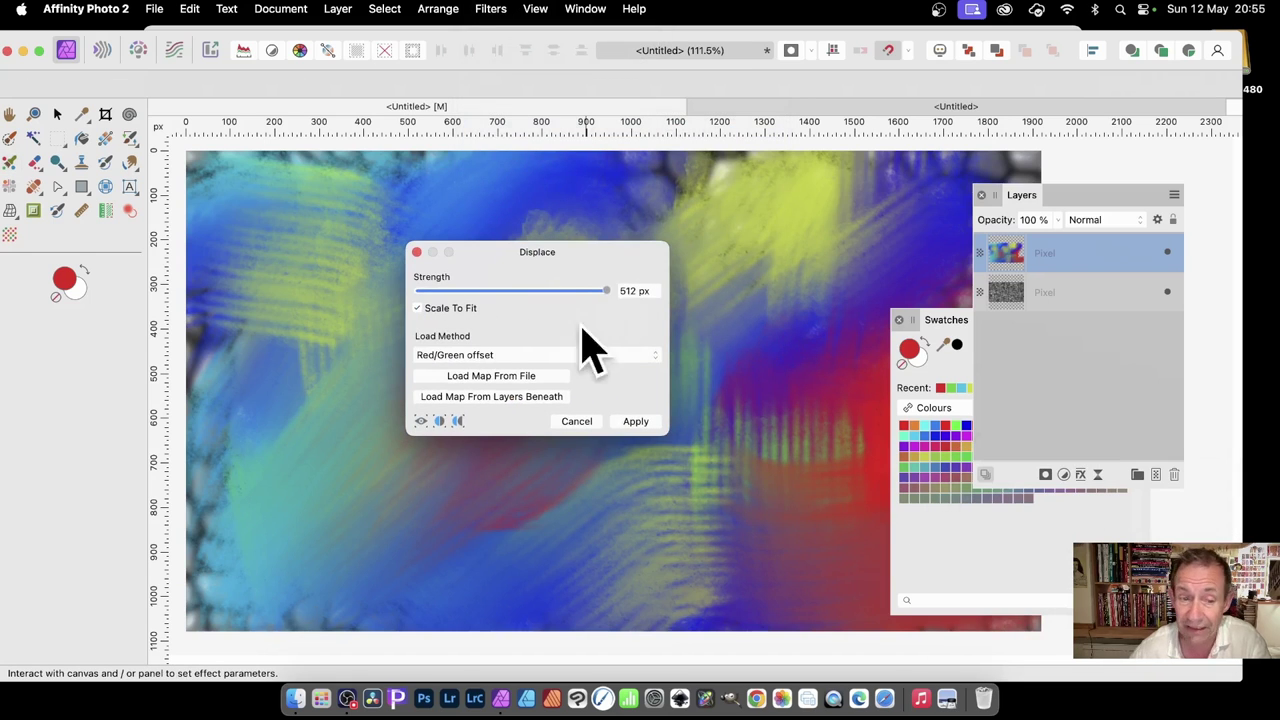
Load the displacement map from the layer beneath, set Strength to 512 px, and apply
click(510, 397)
drag(540, 254, 860, 228)
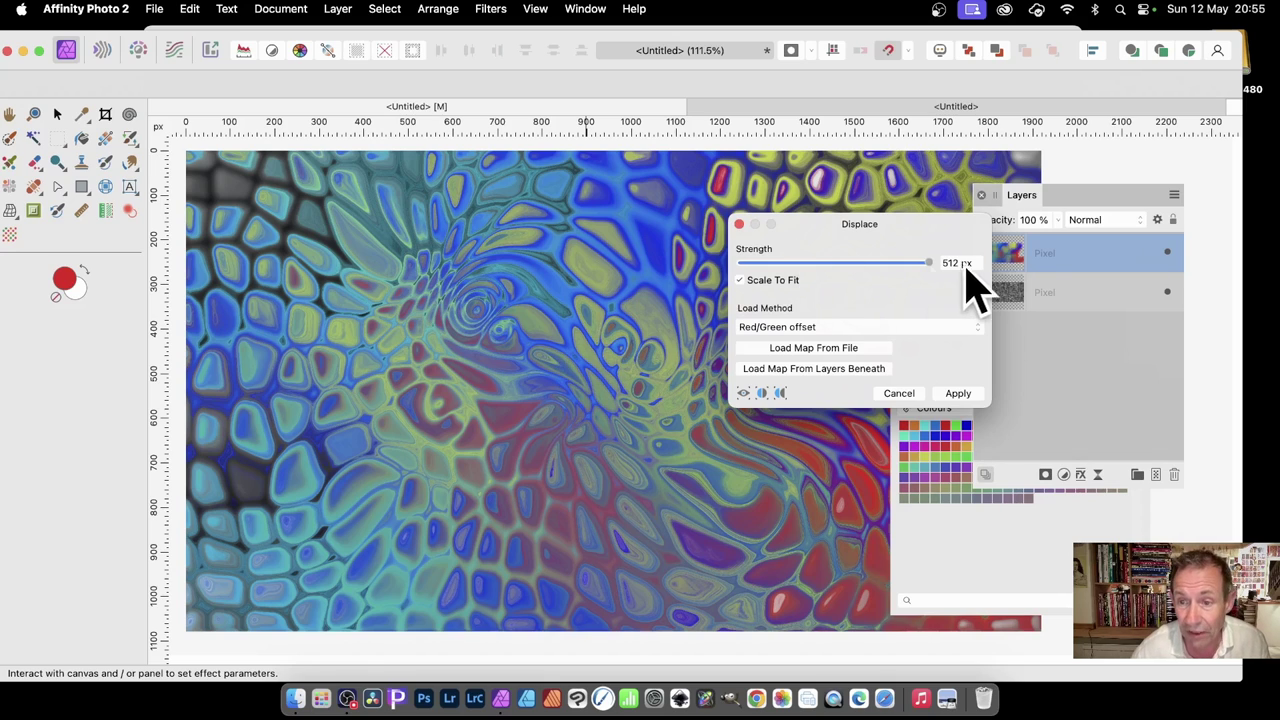
mouse_move(930, 262)
mouse_down()
mouse_move(740, 266)
mouse_move(940, 268)
mouse_up()
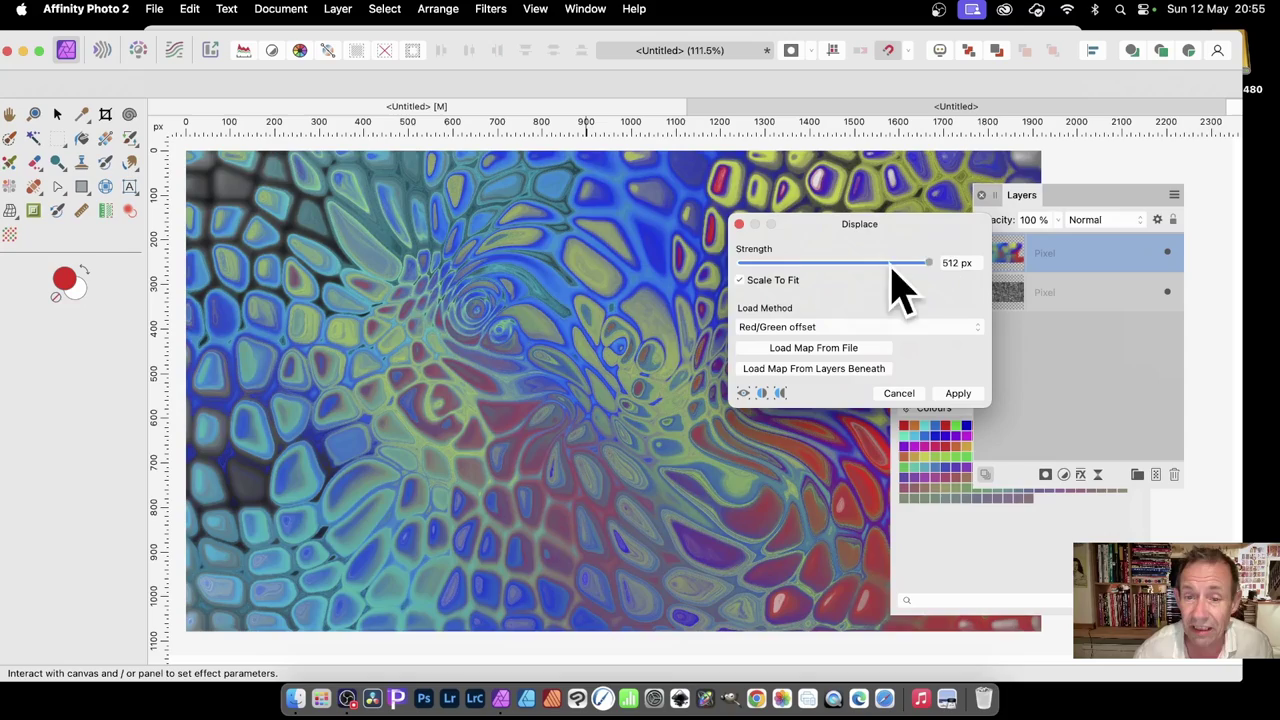
drag(914, 266, 851, 320)
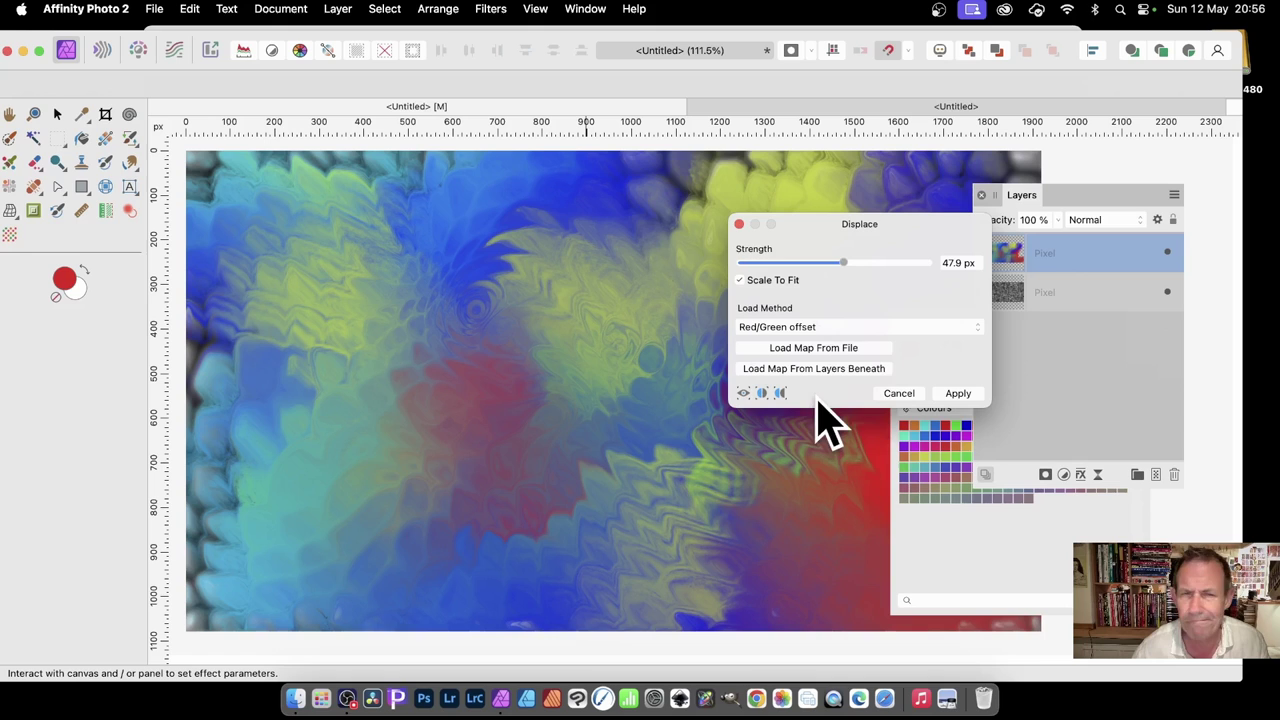
drag(845, 263, 1006, 286)
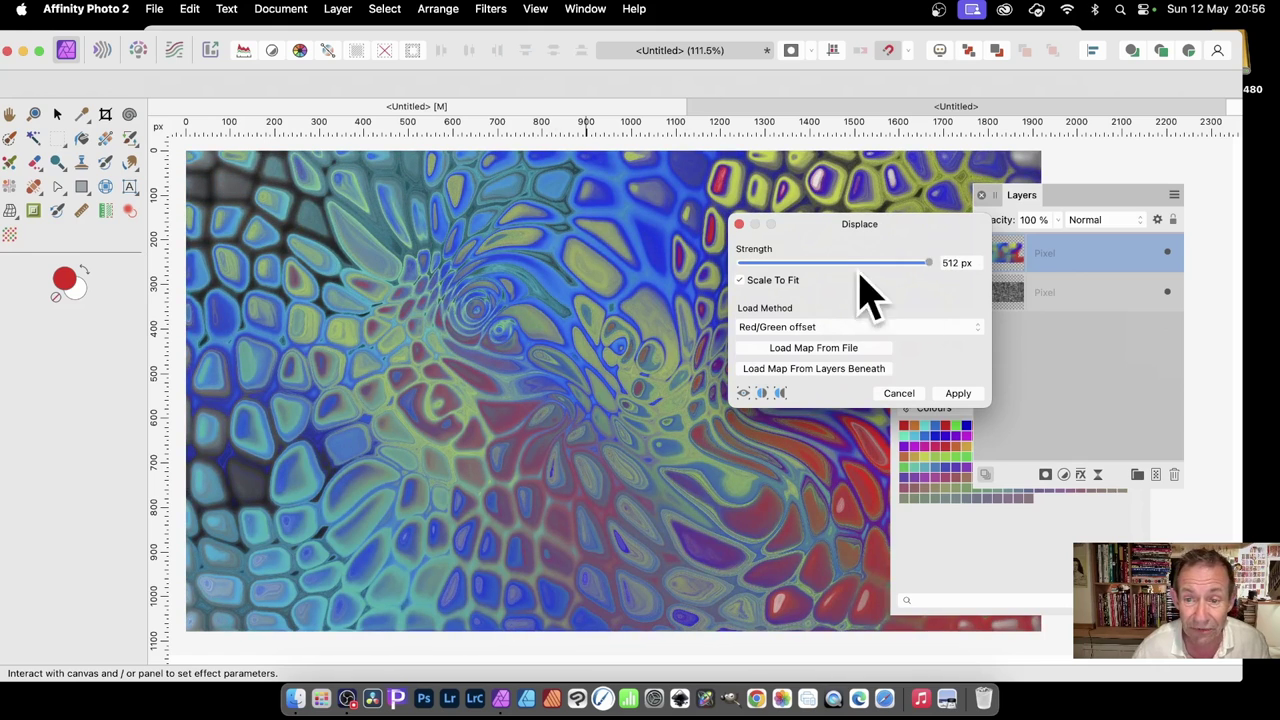
drag(840, 224, 945, 213)
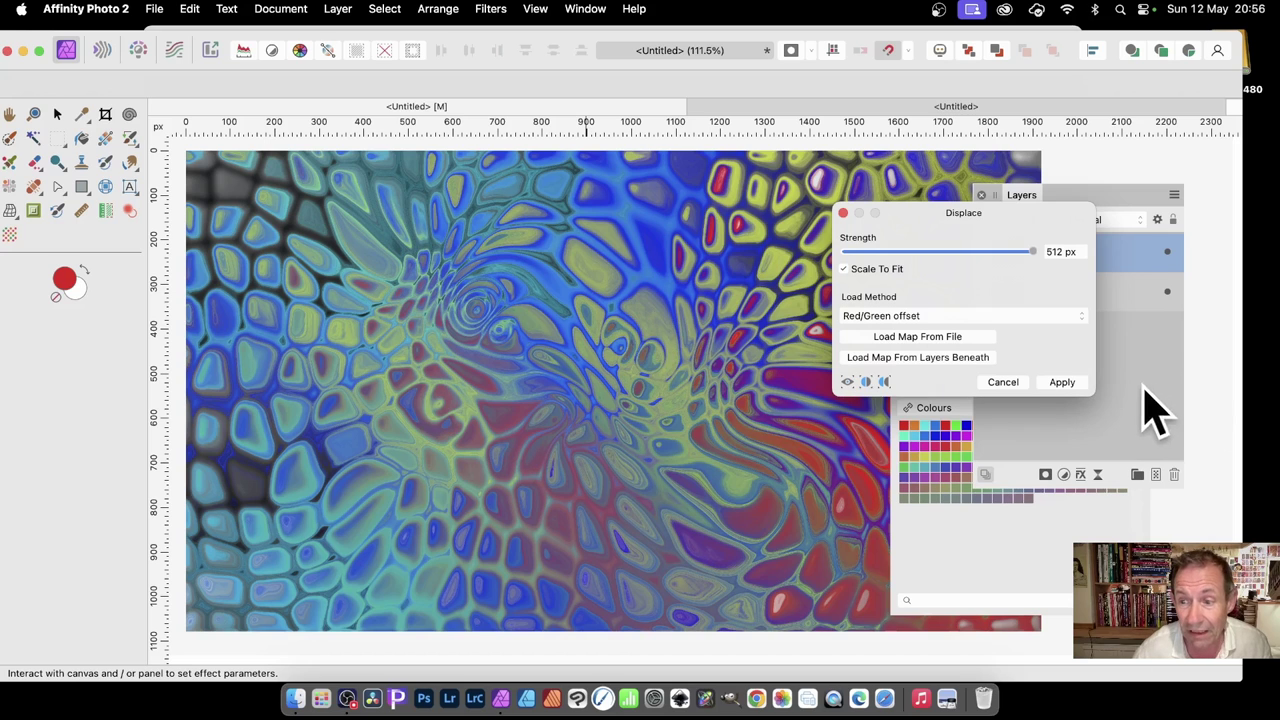
click(1062, 383)
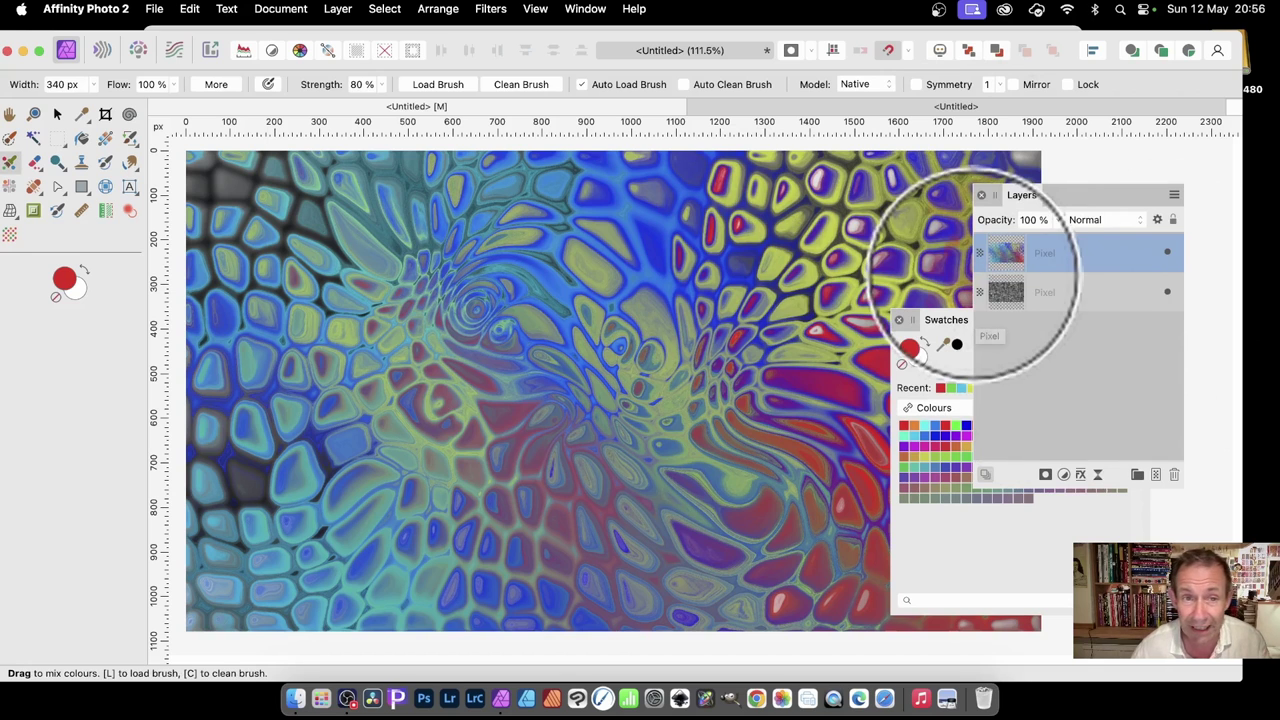
click(491, 8)
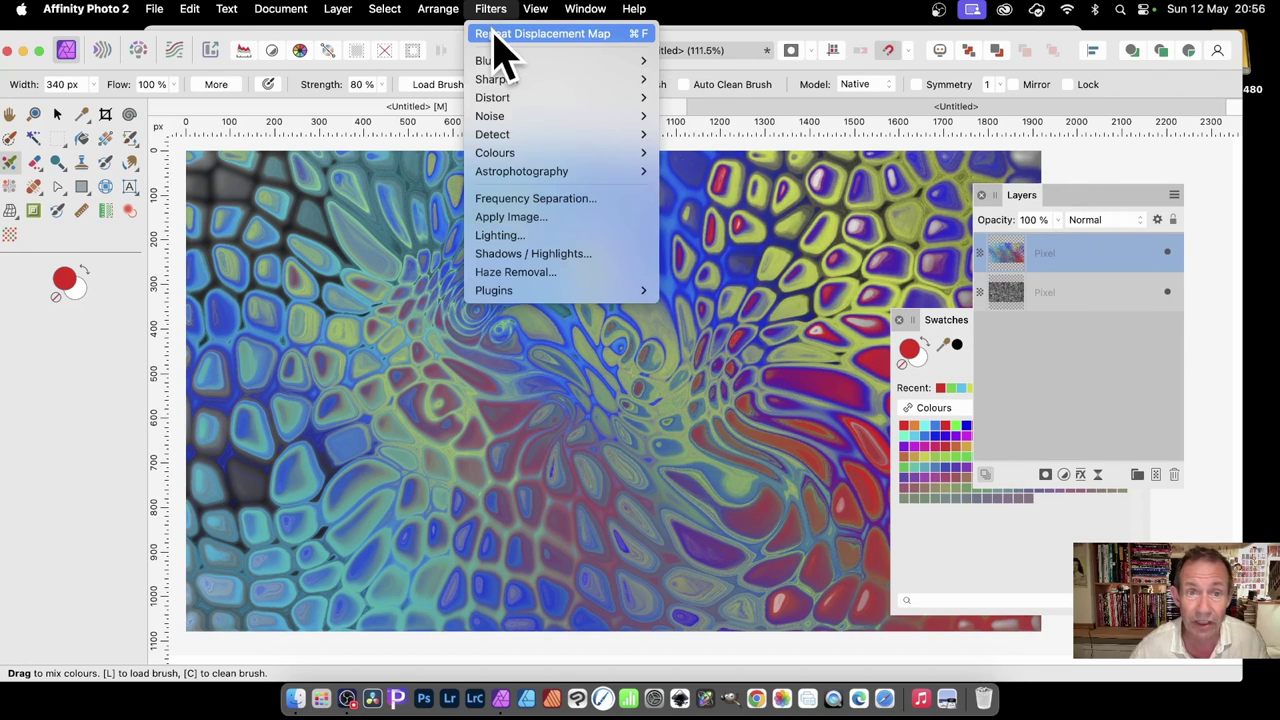
click(509, 40)
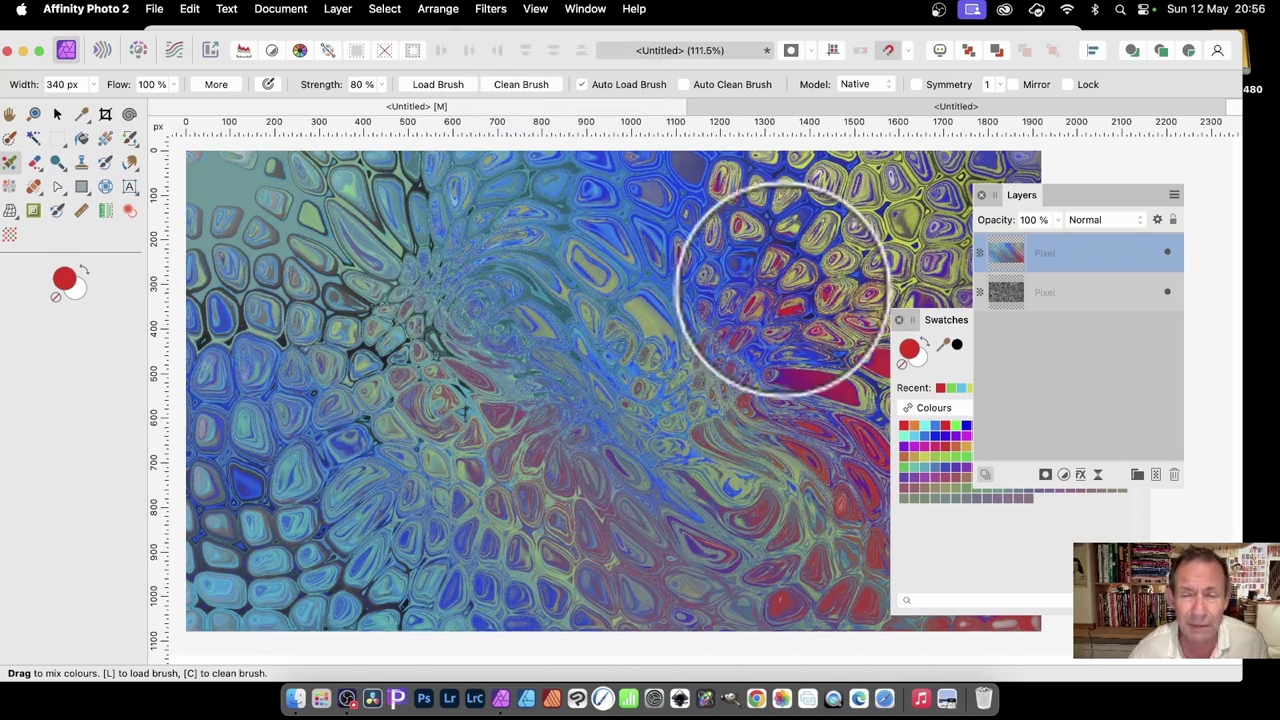
click(722, 225)
key(super+z)
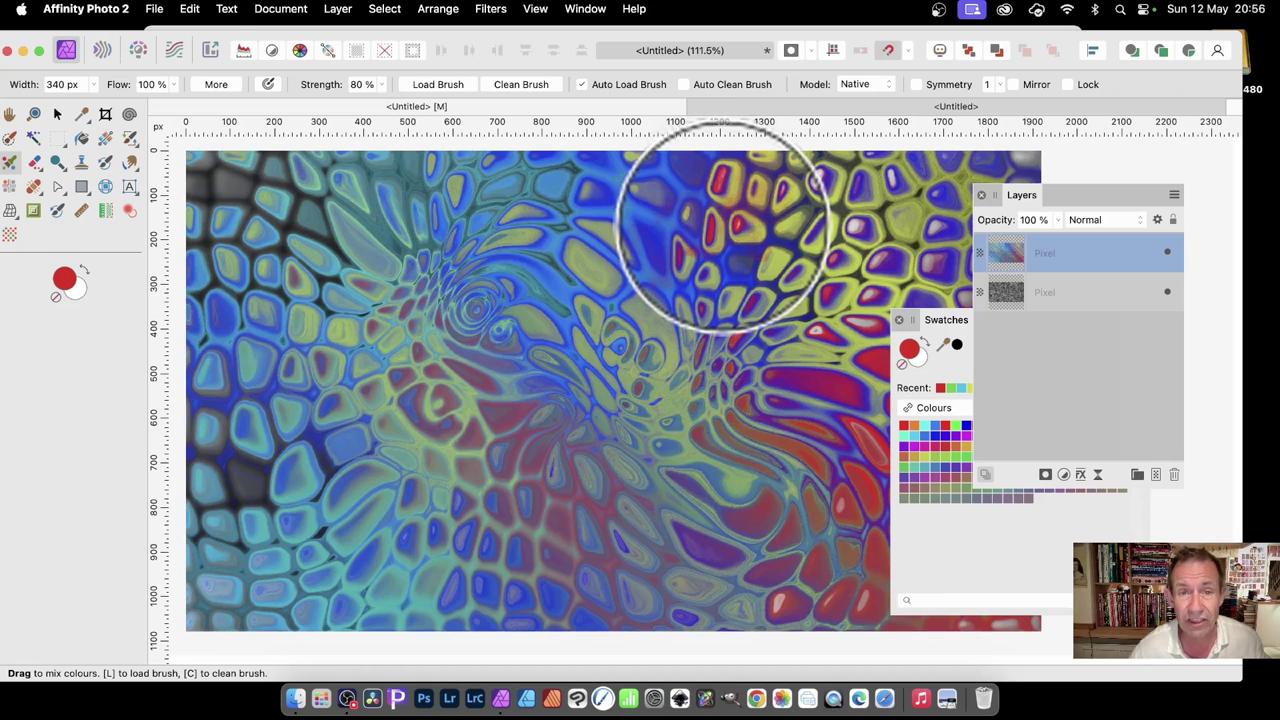
Apply Filters > Colours > Auto Levels to brighten the artwork, undoing a trial brush smear
click(490, 10)
mouse_move(515, 153)
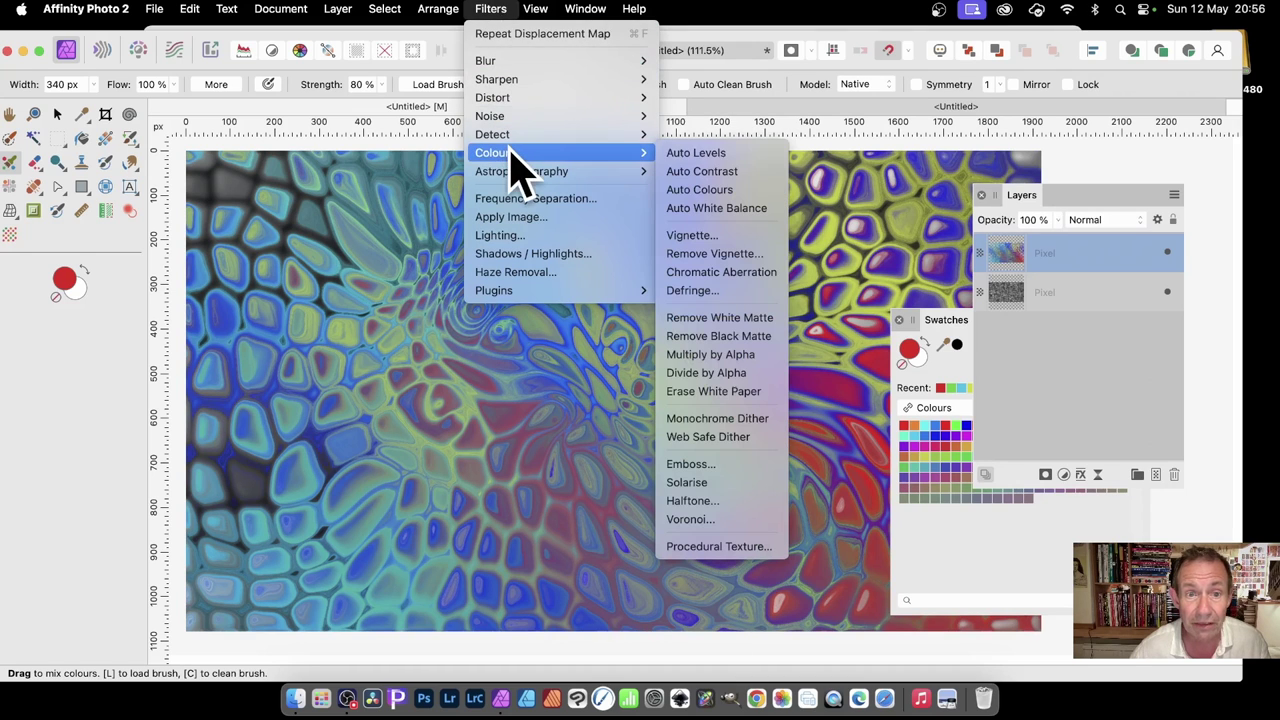
click(750, 155)
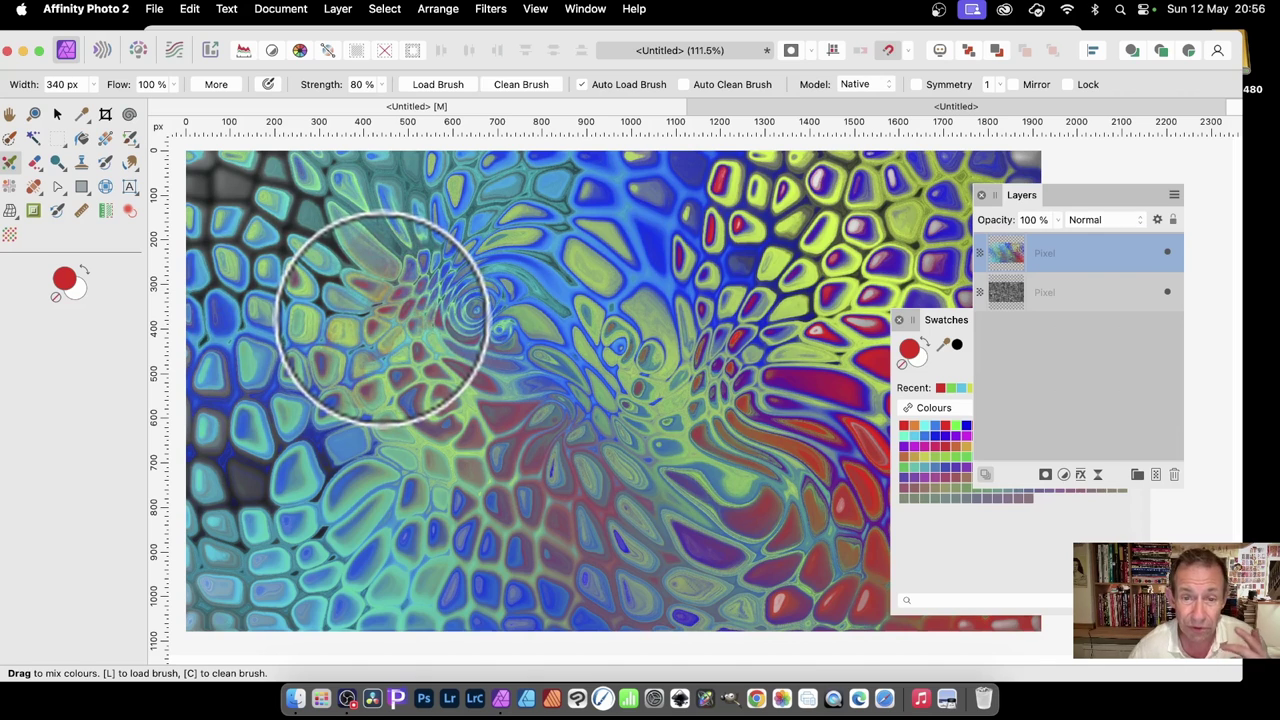
drag(383, 320, 385, 322)
key(super+z)
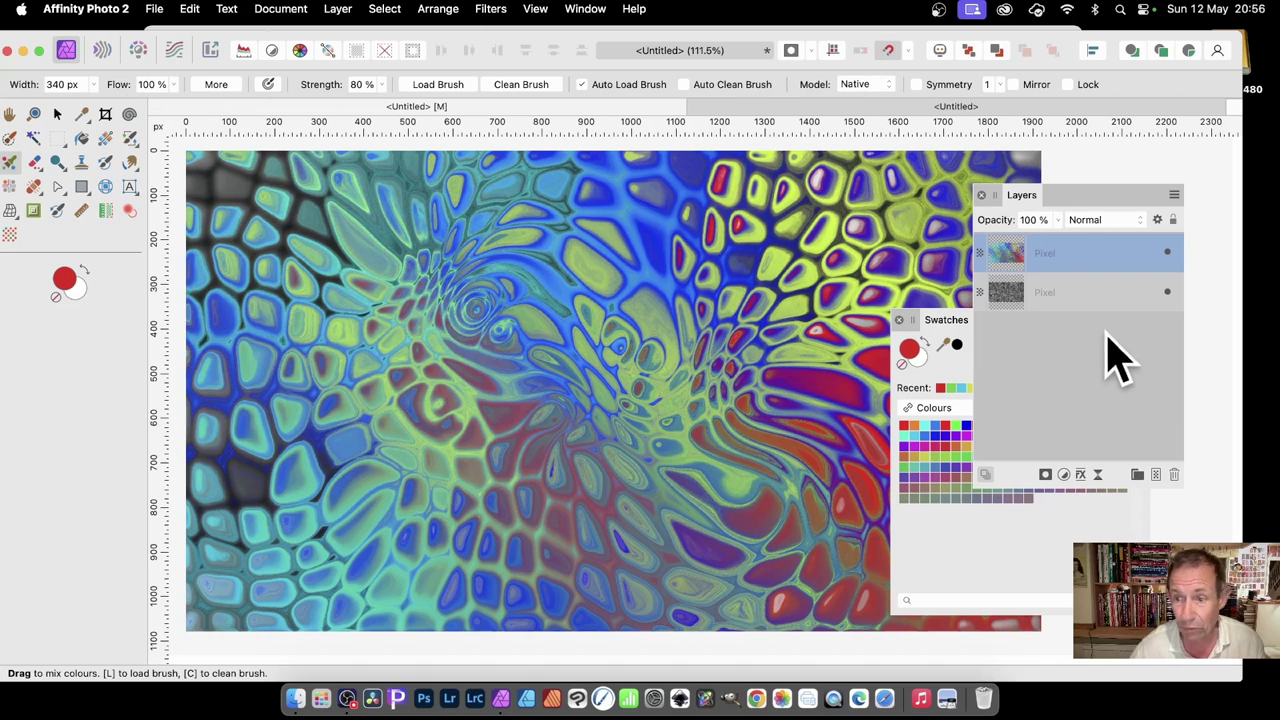
click(490, 9)
mouse_move(495, 108)
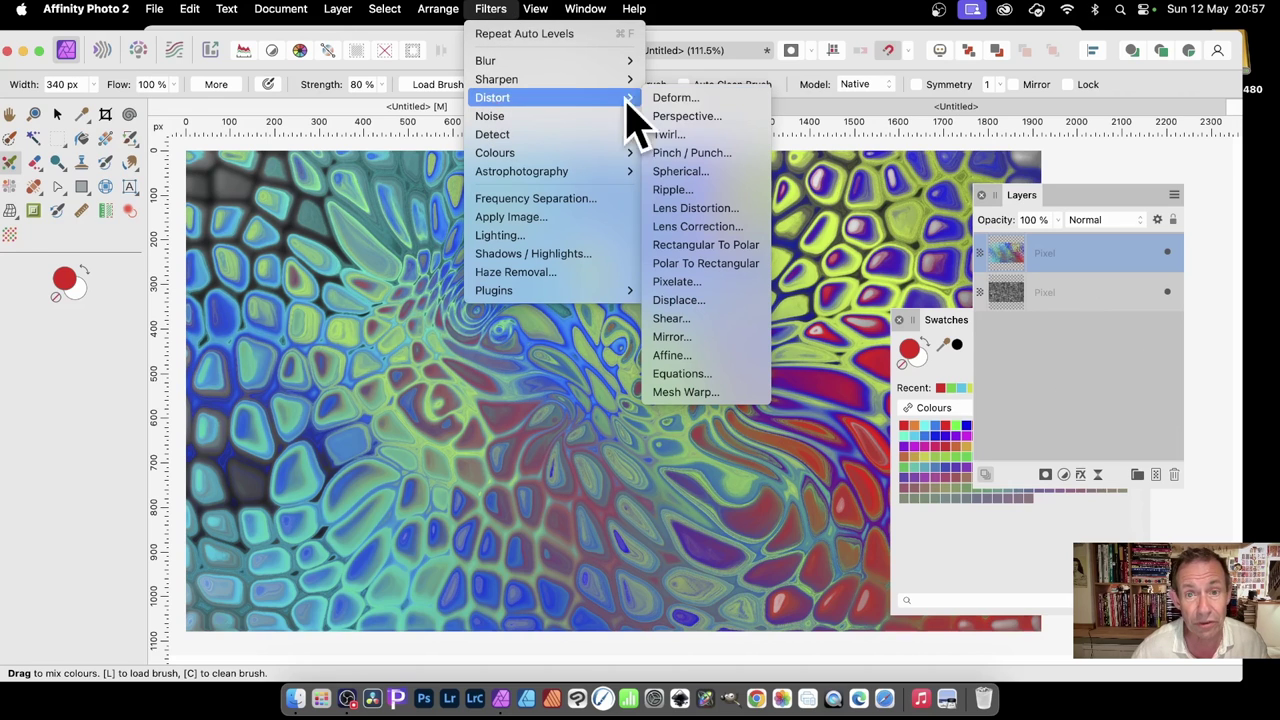
click(65, 135)
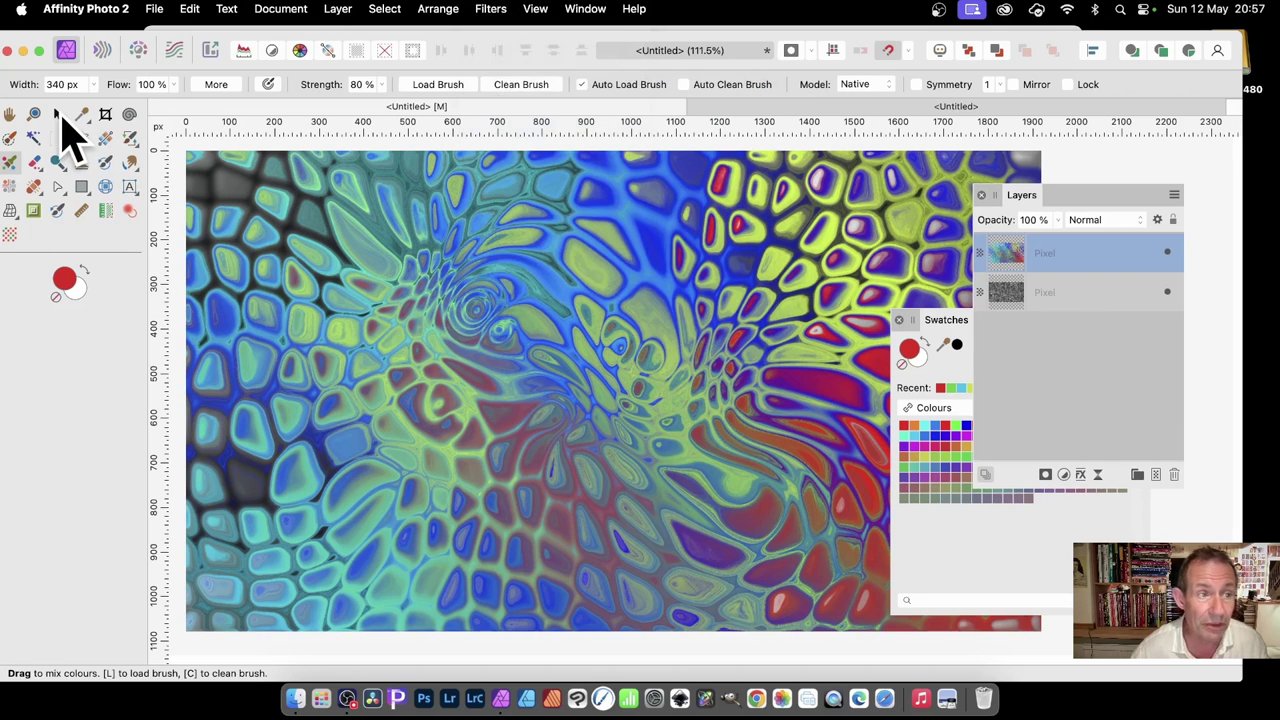
click(57, 114)
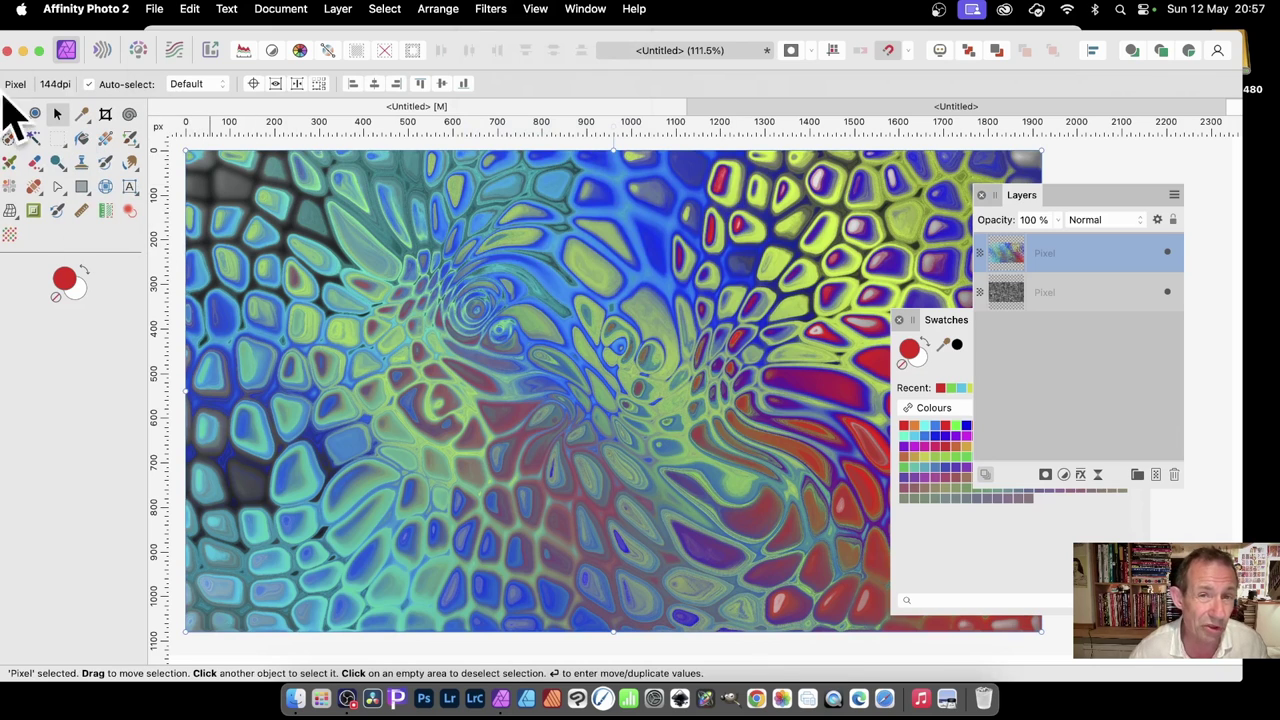
click(487, 10)
mouse_move(560, 97)
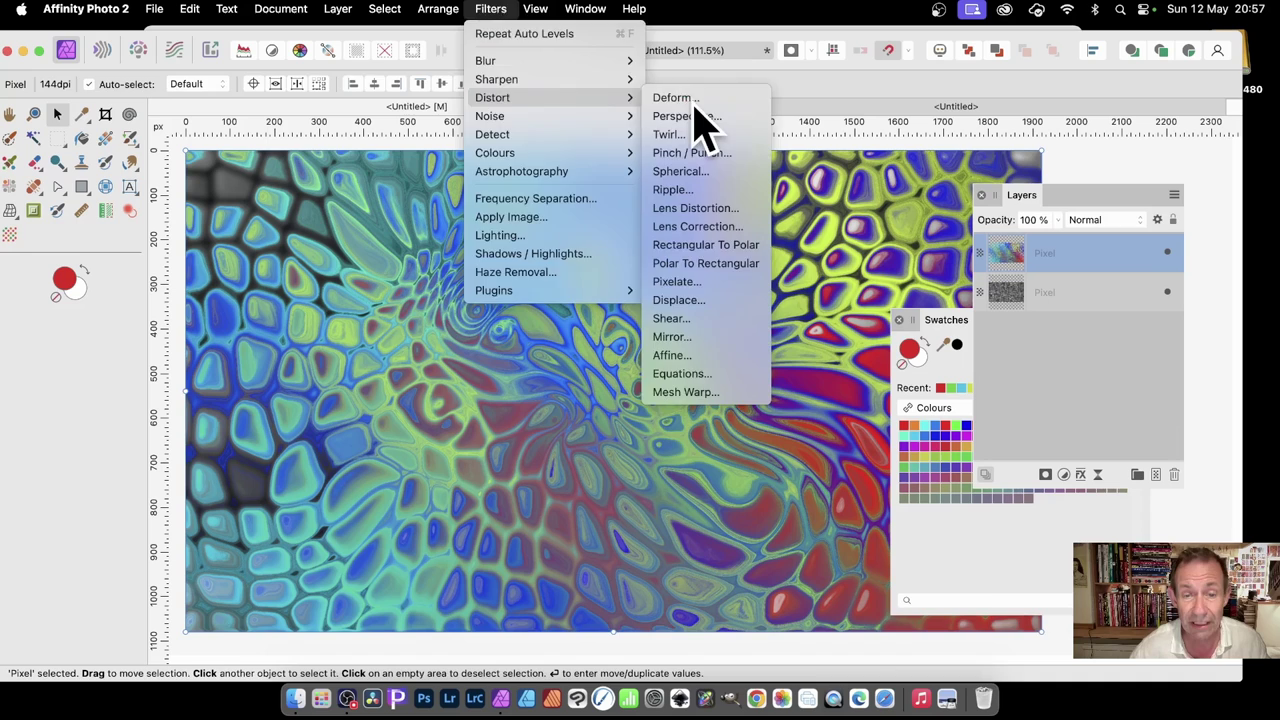
click(688, 99)
click(441, 287)
click(576, 343)
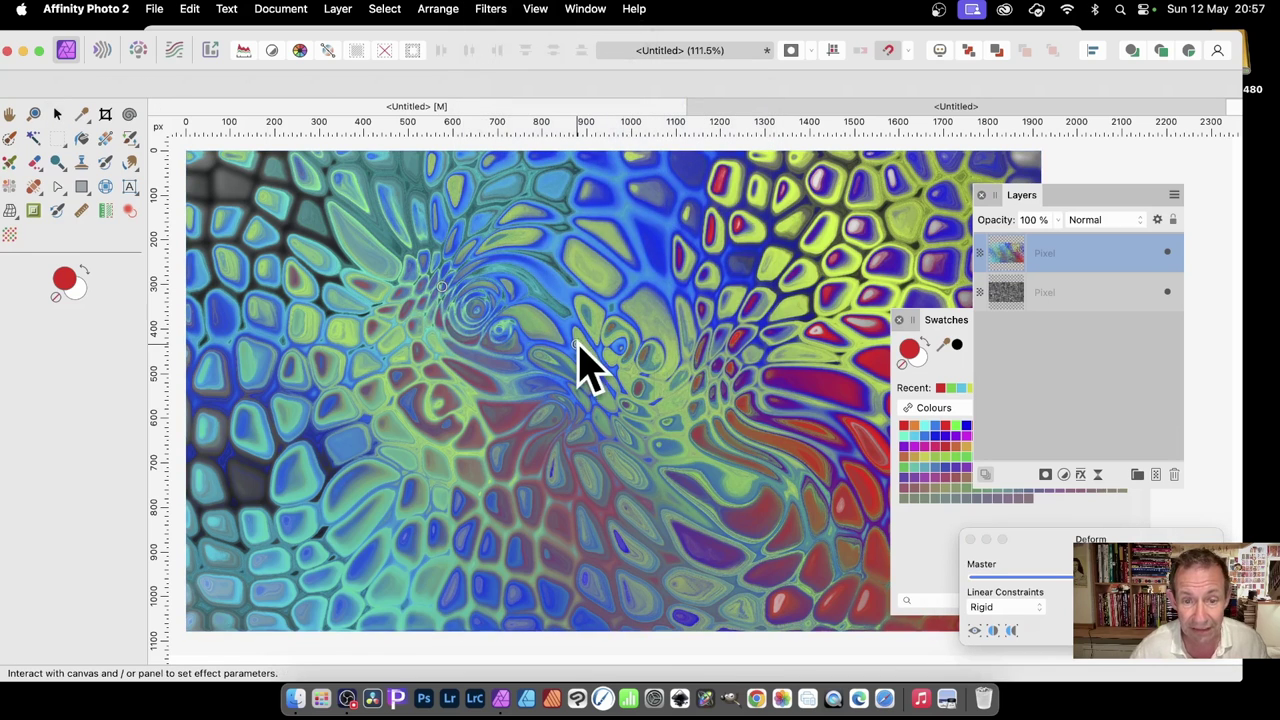
drag(1088, 540, 760, 229)
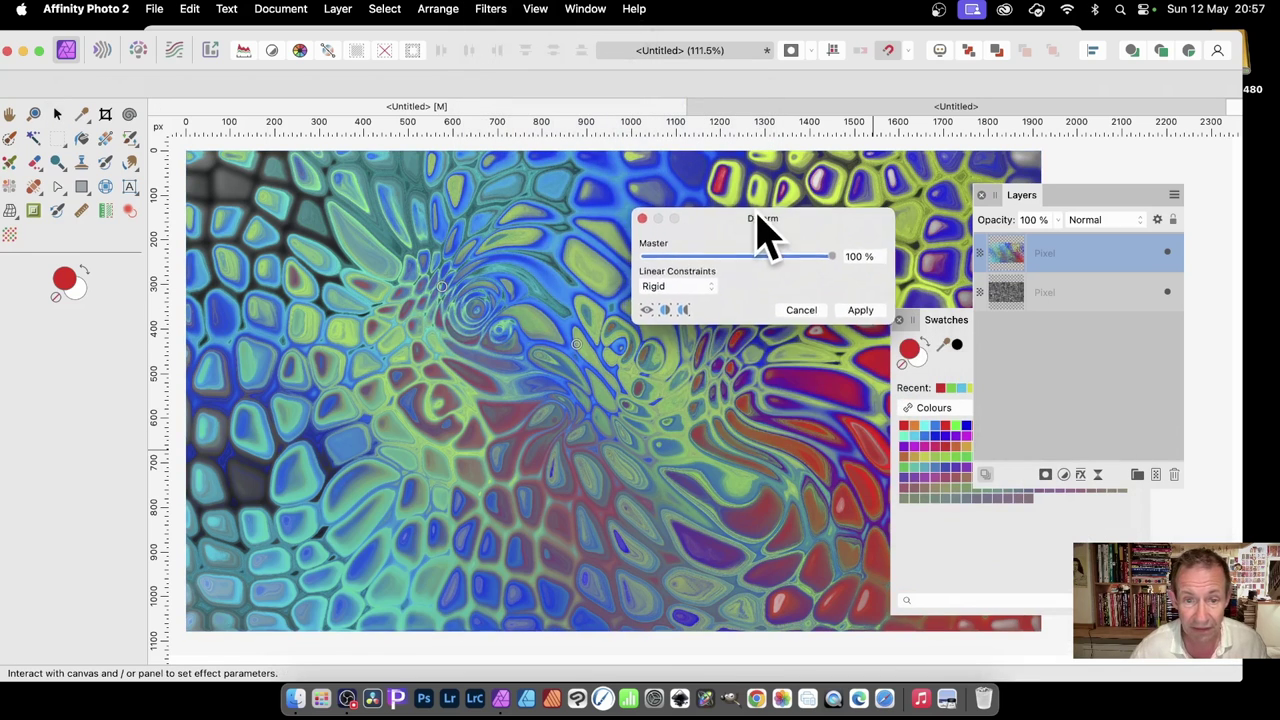
click(692, 294)
click(686, 305)
click(446, 415)
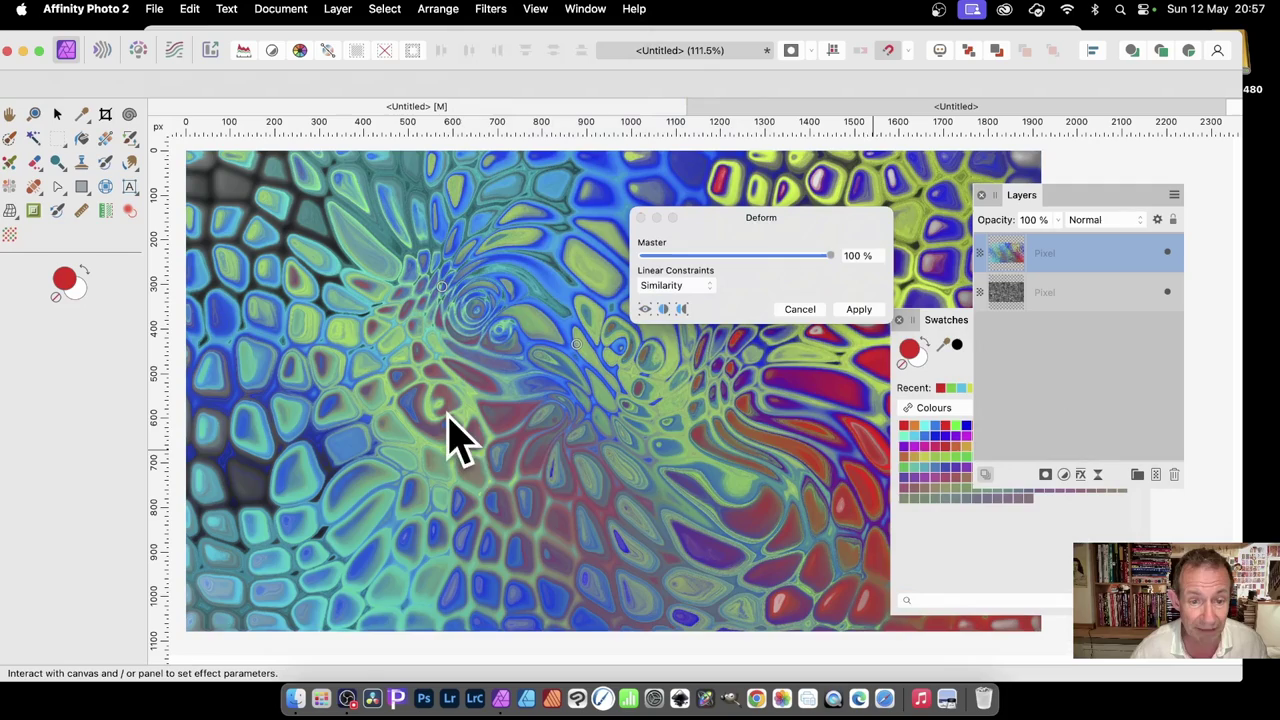
click(548, 430)
drag(548, 430, 487, 300)
click(437, 345)
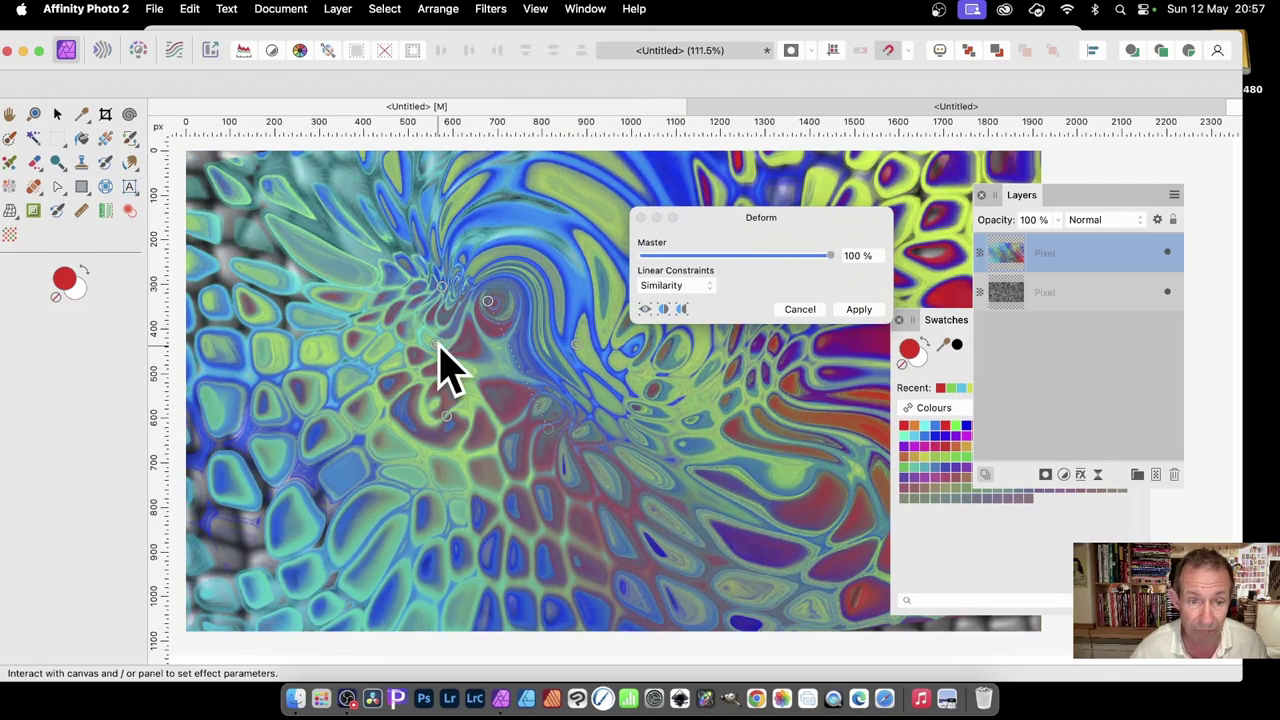
drag(440, 347, 315, 382)
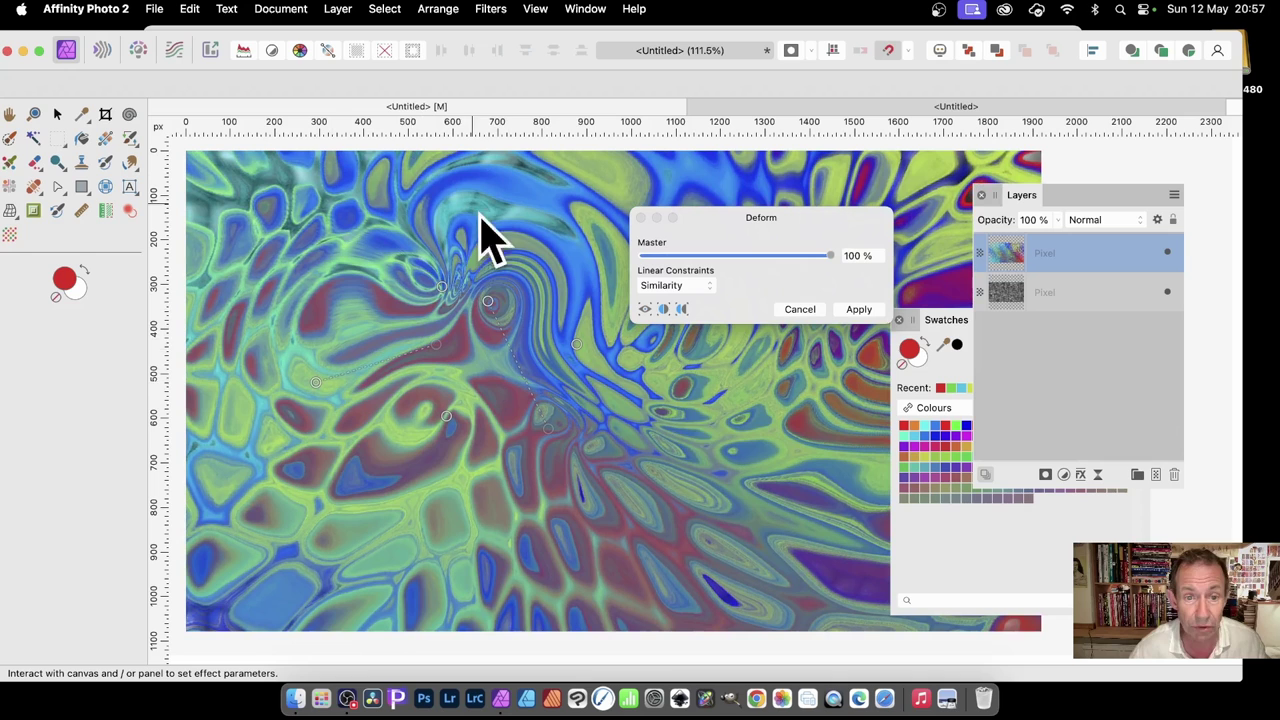
click(801, 311)
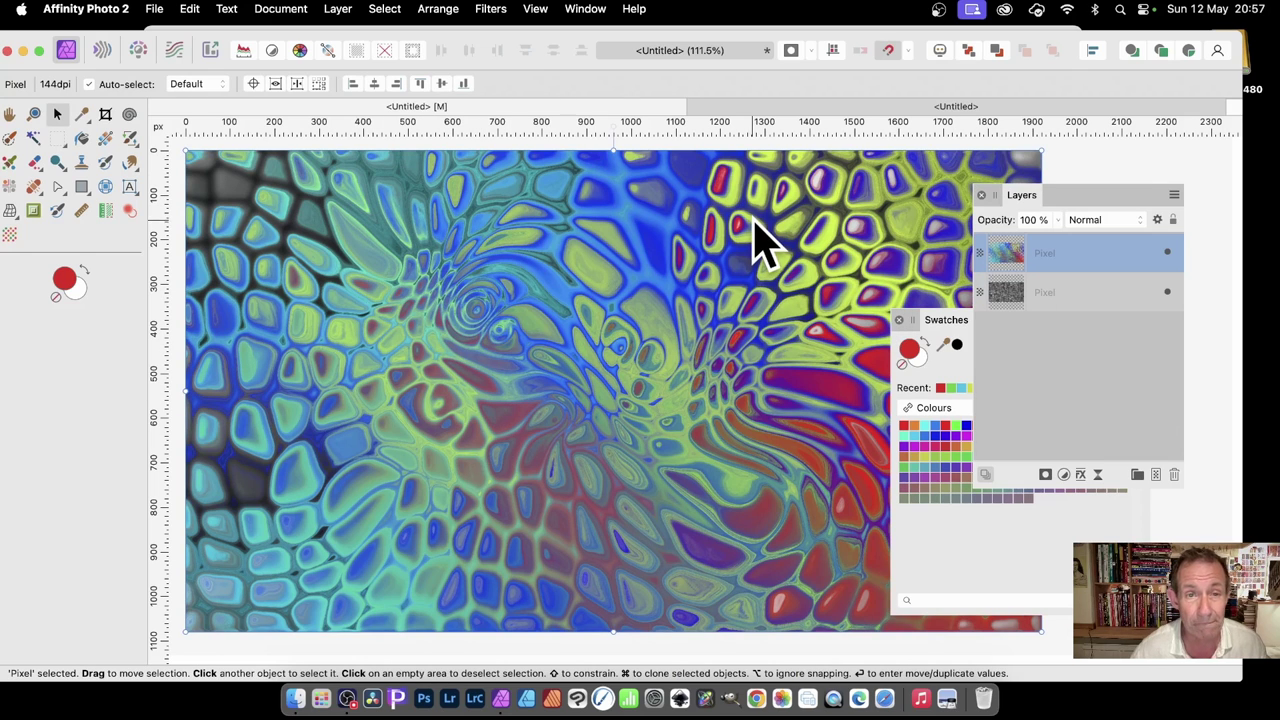